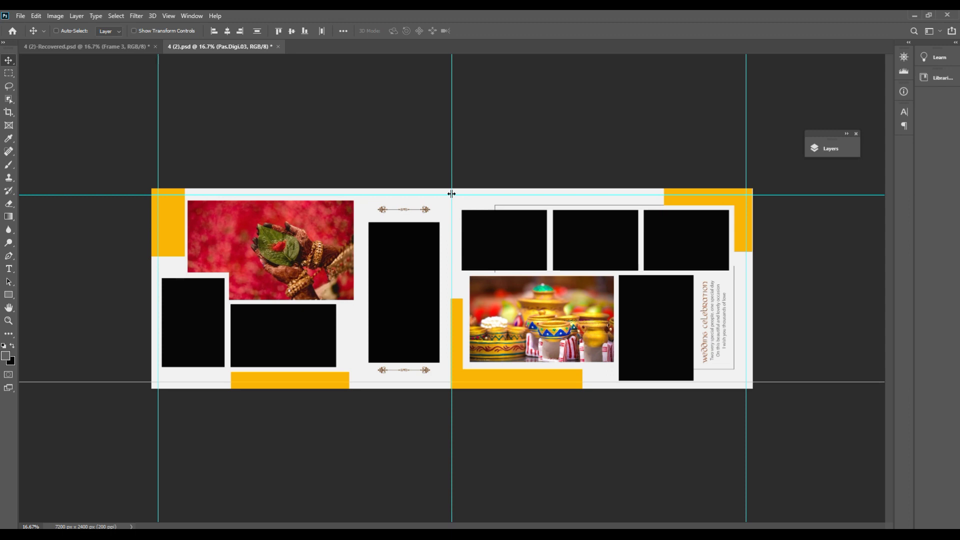
Step: Open USB Drive (D:) > Workshop > 12x36 > New folder in File Explorer, sized beside Photoshop
right_click(297, 242)
left_click(320, 247)
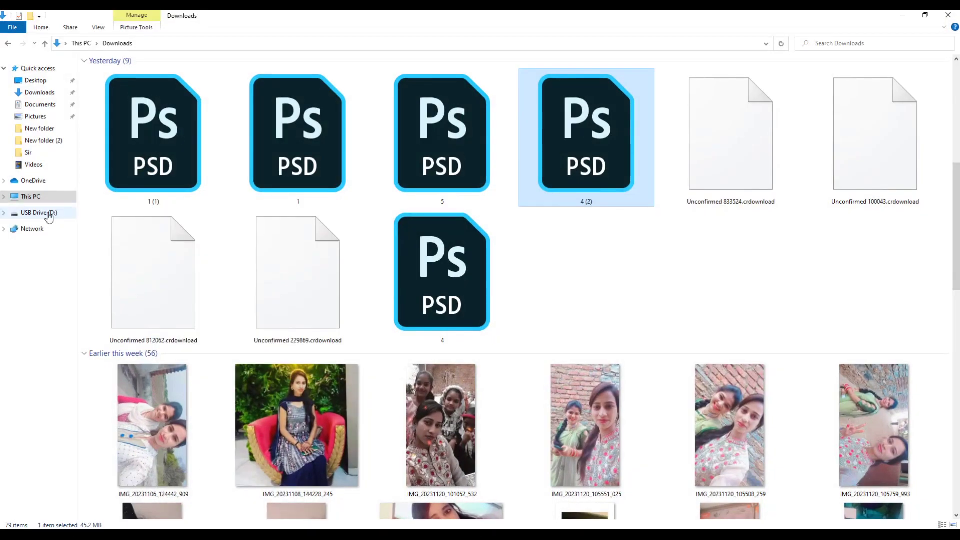
left_click(42, 213)
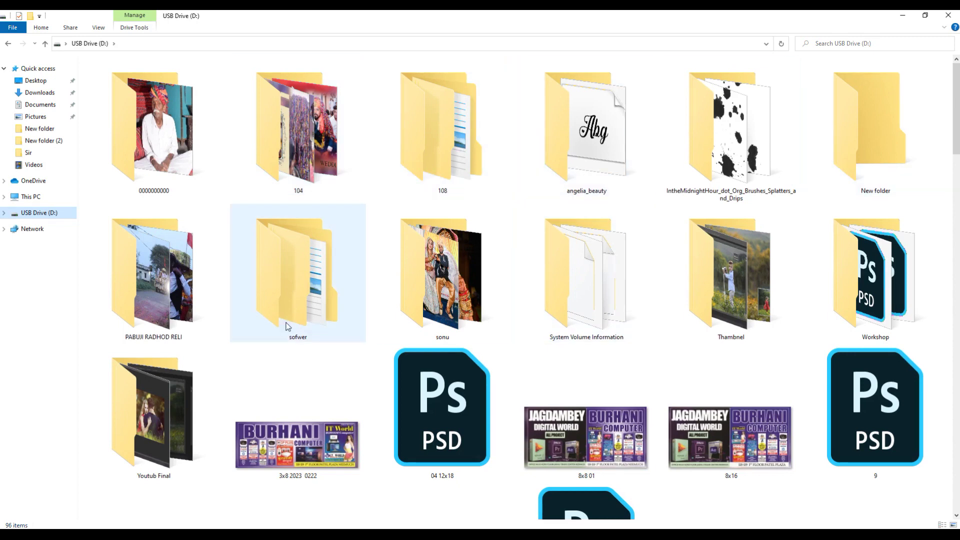
left_click(463, 283)
key("w")
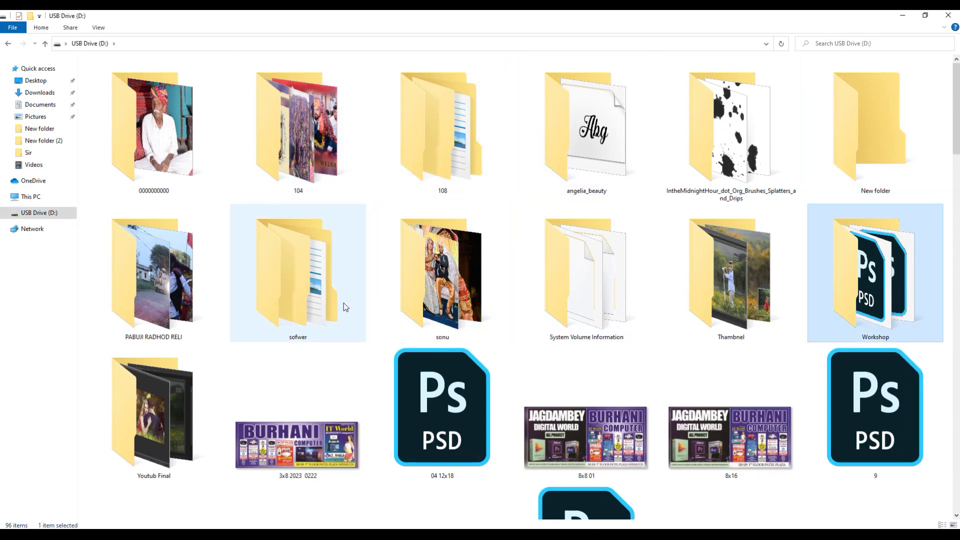
key("Return")
double_click(318, 157)
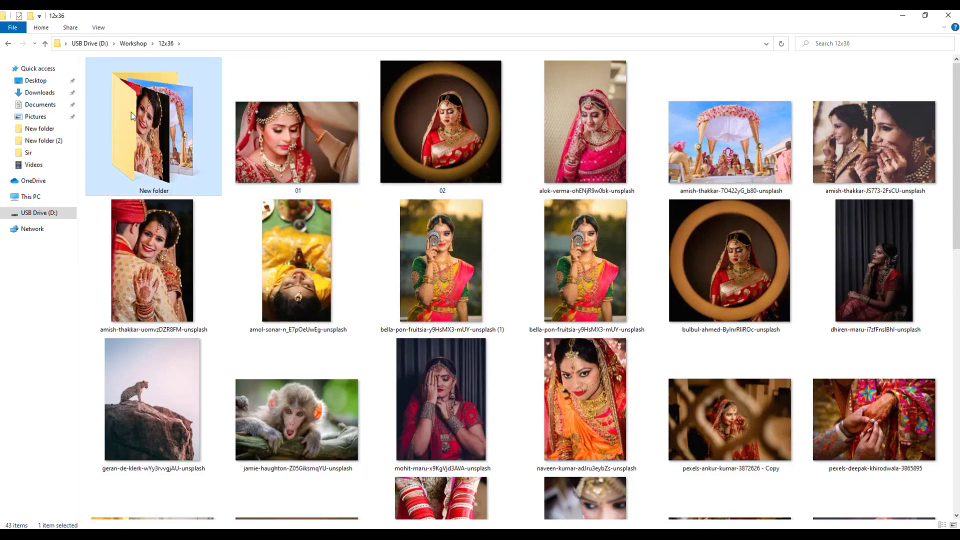
double_click(150, 130)
left_click(924, 15)
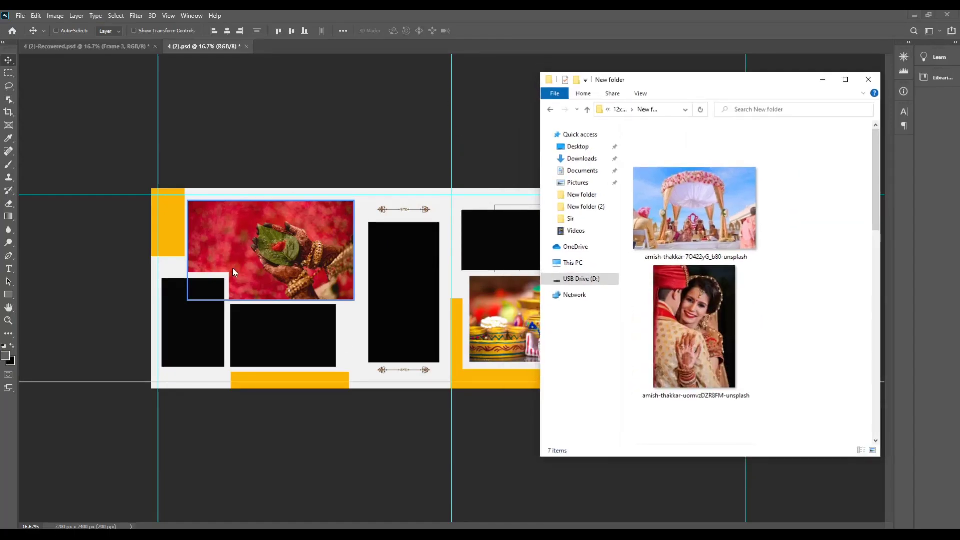
Step: Place the mandap wedding photo into the top-left frame
left_click(233, 272)
right_click(274, 241)
key("Escape")
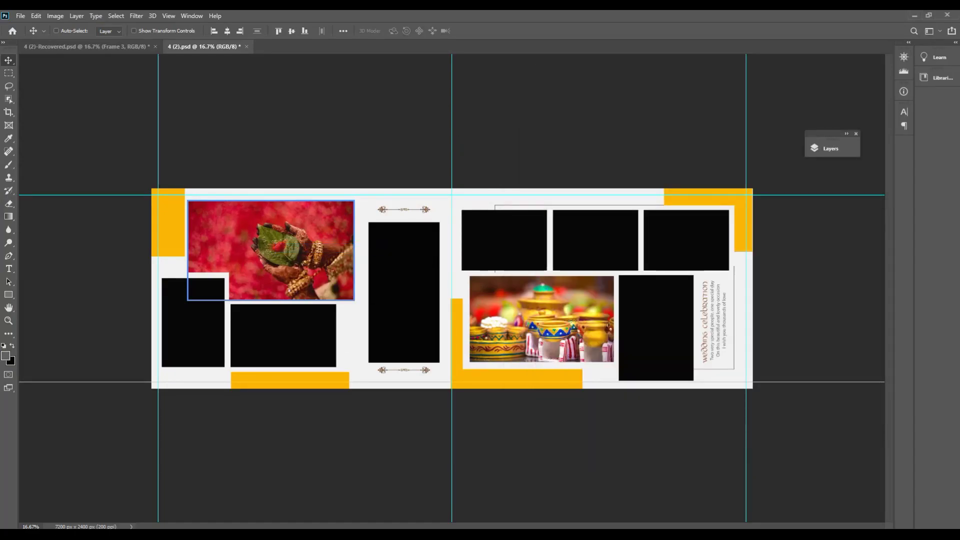
key("alt+Tab")
left_click(696, 210)
left_click(247, 238)
left_click_drag(286, 221, 286, 221)
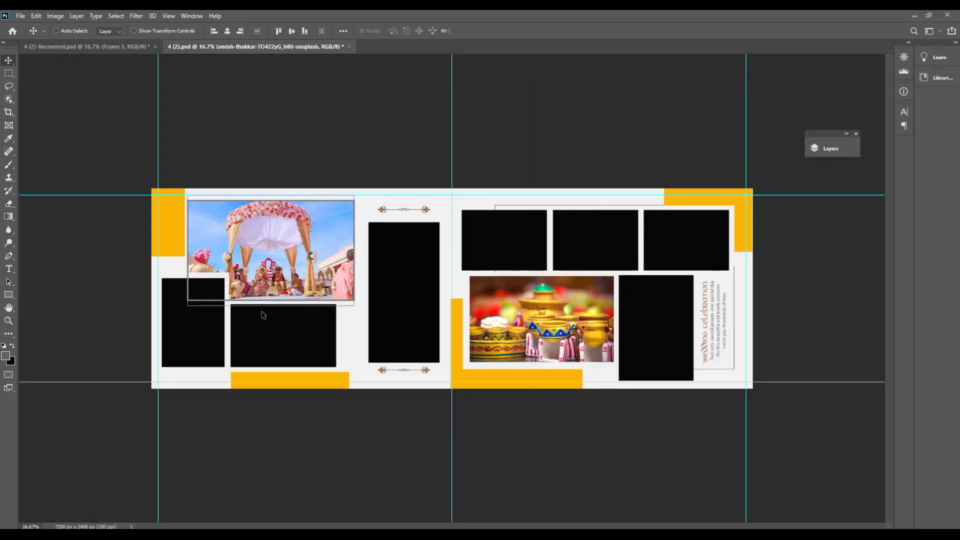
Step: Drop the couple photo into the lower-left frame and the lattice bride photo into the lower-middle frame
key("alt+Tab")
mouse_move(660, 358)
left_mouse_down()
mouse_move(475, 400)
mouse_move(191, 309)
left_mouse_up()
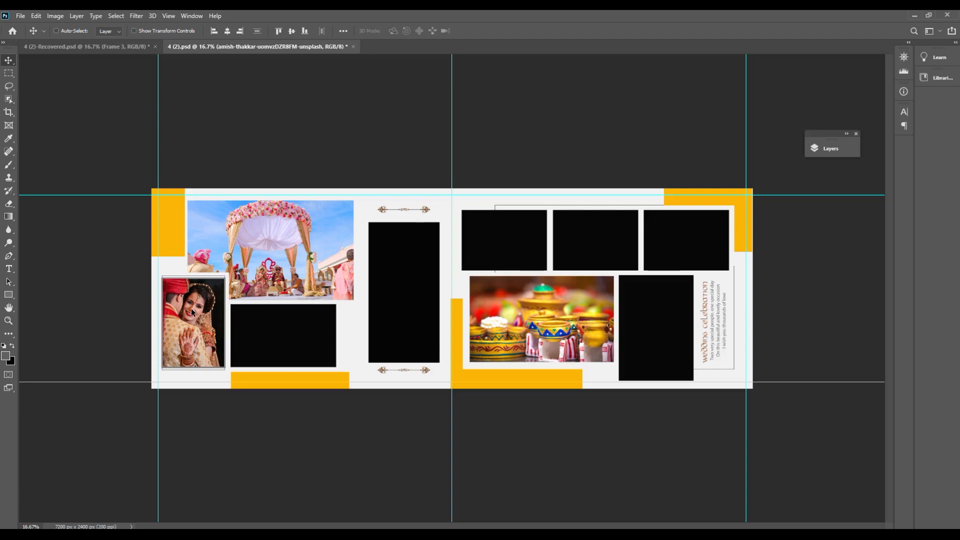
right_click(274, 329)
left_click(288, 334)
key("alt+Tab")
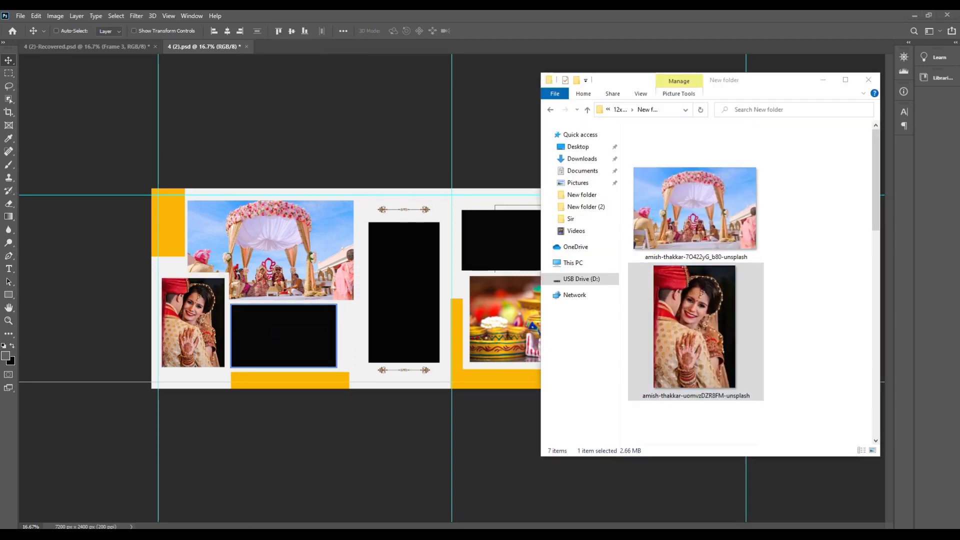
scroll(710, 286, "down", 5)
left_click_drag(703, 301, 265, 329)
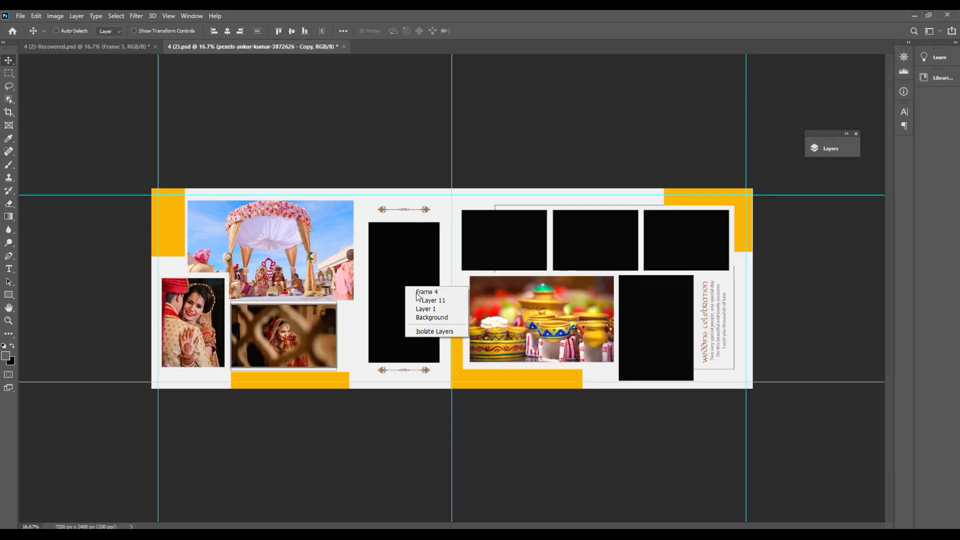
Step: Place the bride portrait in the tall middle frame, nudge it left, and close the spread
left_click(412, 288)
key("alt+Tab")
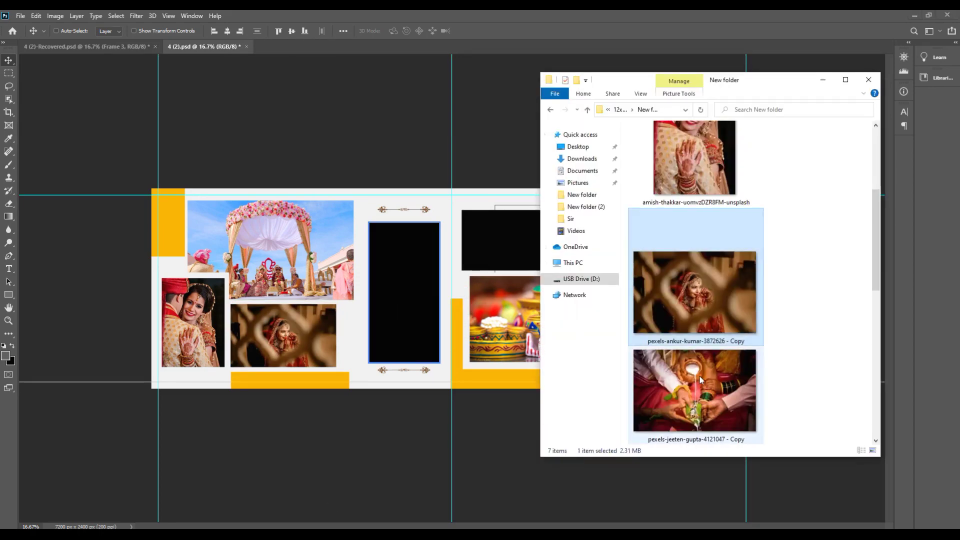
scroll(700, 380, "down", 5)
left_click(712, 331)
scroll(710, 327, "up", 5)
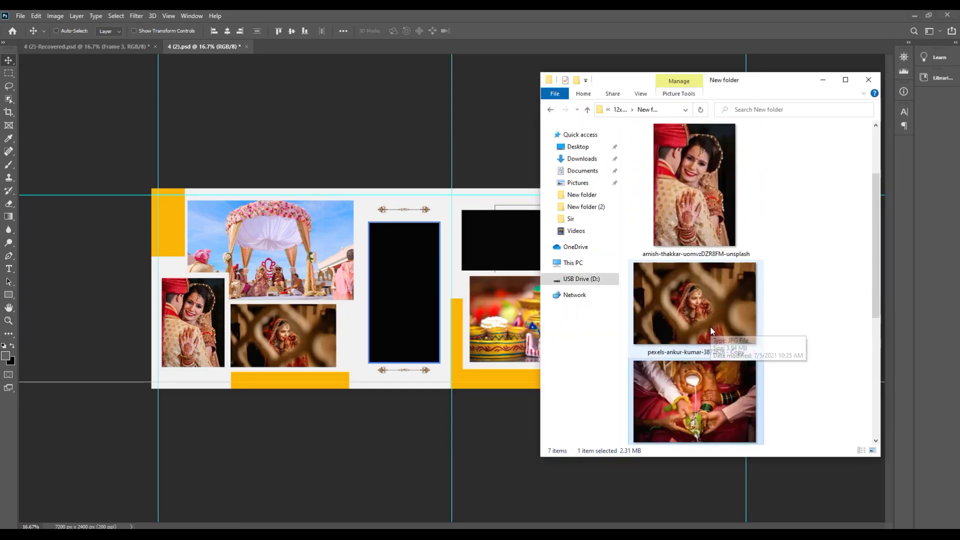
left_click(701, 292)
scroll(695, 370, "down", 1)
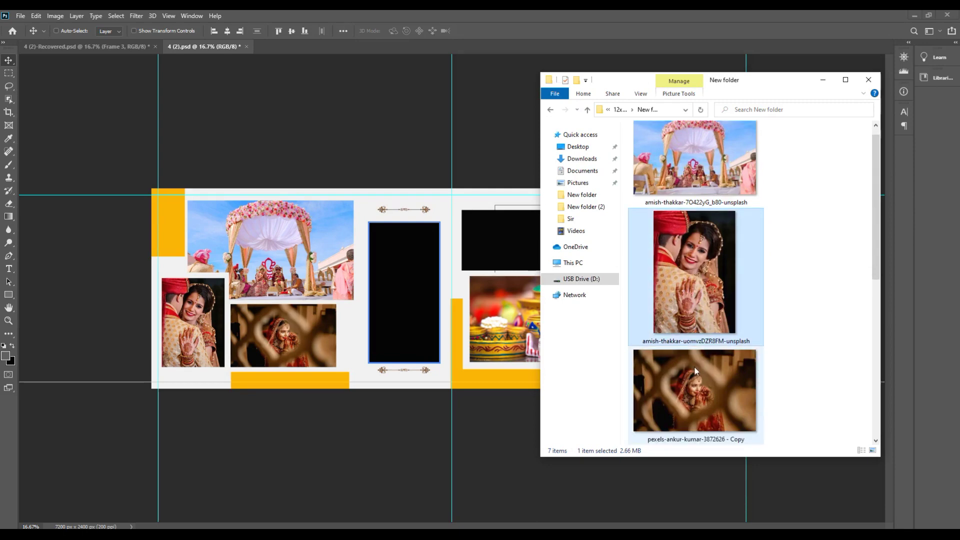
scroll(690, 390, "down", 5)
scroll(693, 373, "up", 3)
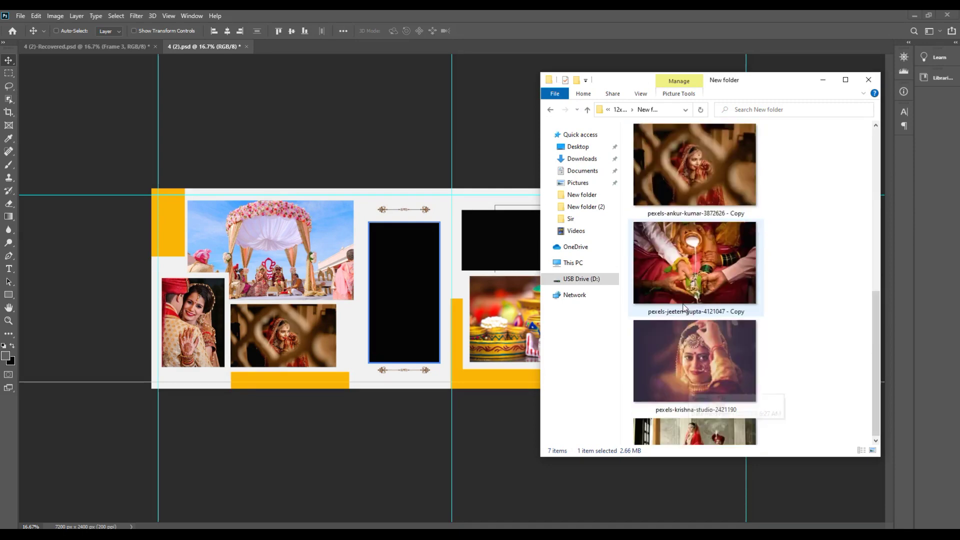
left_click_drag(695, 340, 390, 280)
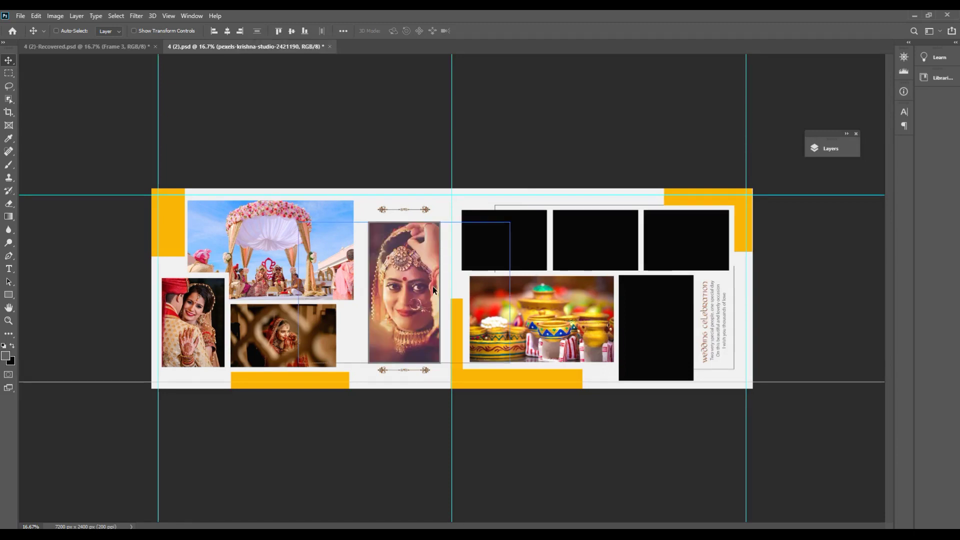
left_click_drag(407, 286, 403, 289)
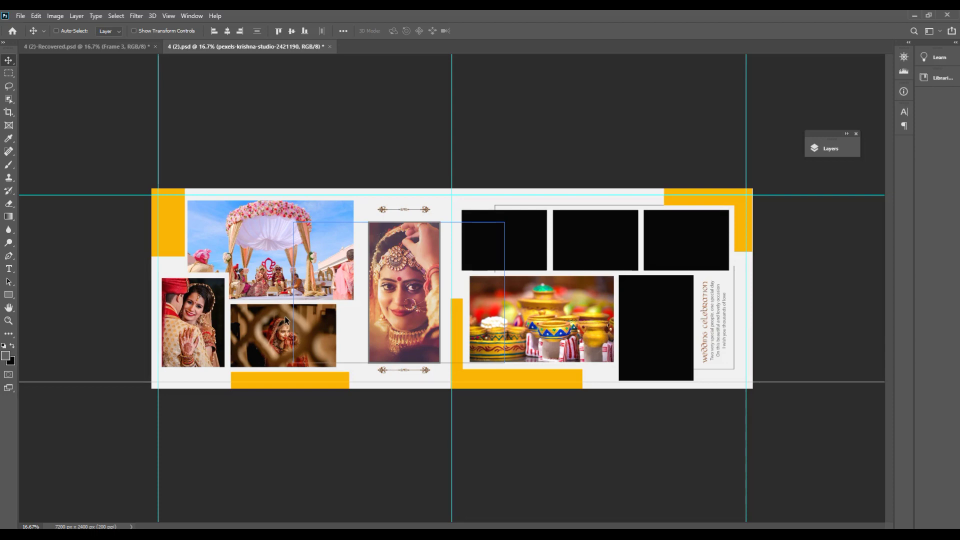
key("ctrl+w")
Step: Confirm closing the spread and nudge the WEDDING title slightly up and left
left_click(432, 208)
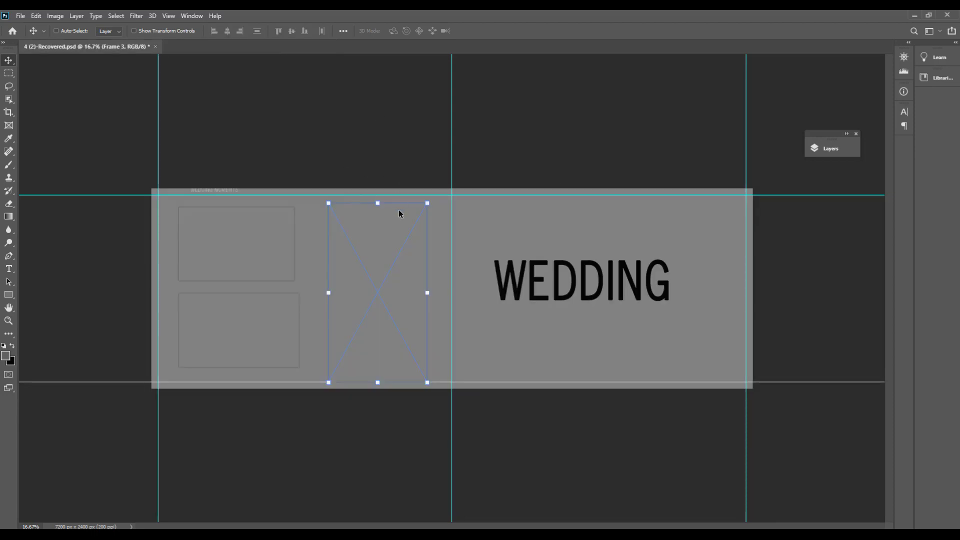
left_click(578, 275, "ctrl")
right_click(395, 277)
left_click(372, 284)
right_click(240, 219)
left_click(255, 225)
right_click(220, 315)
left_click(272, 321)
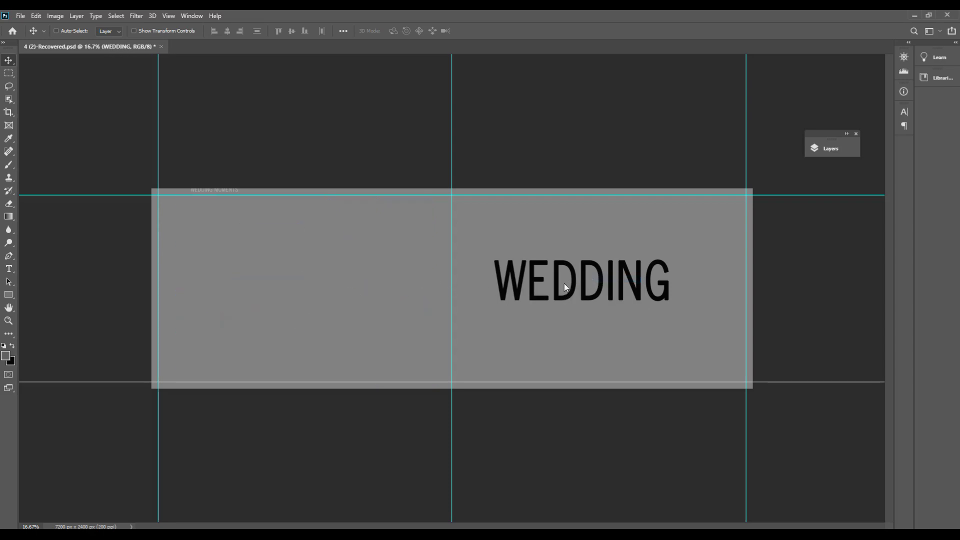
left_click_drag(560, 283, 557, 279)
Step: Draw a top-left frame area and fill it solid black on a new layer
left_click(8, 73)
left_click_drag(178, 205, 313, 291)
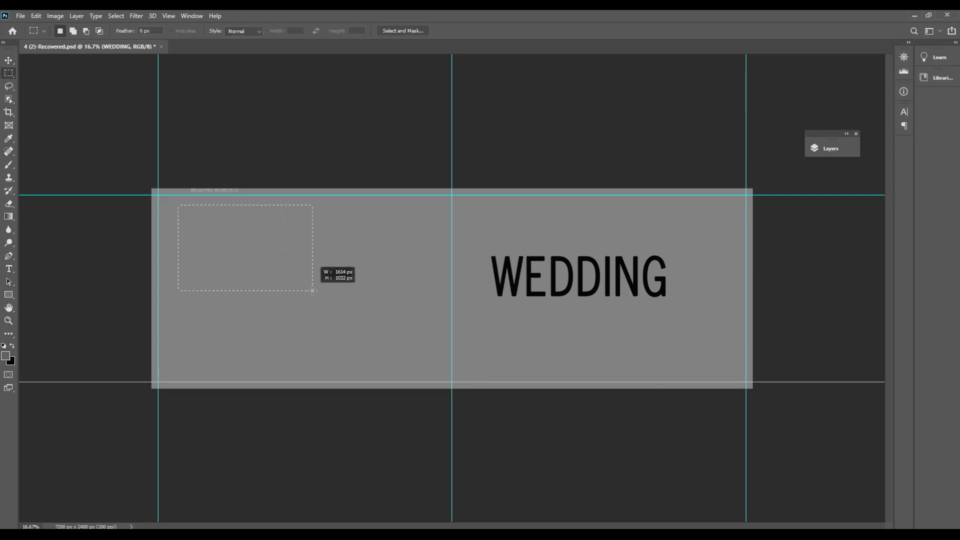
key("ctrl+shift+n")
key("Return")
key("alt+BackSpace")
key("ctrl+d")
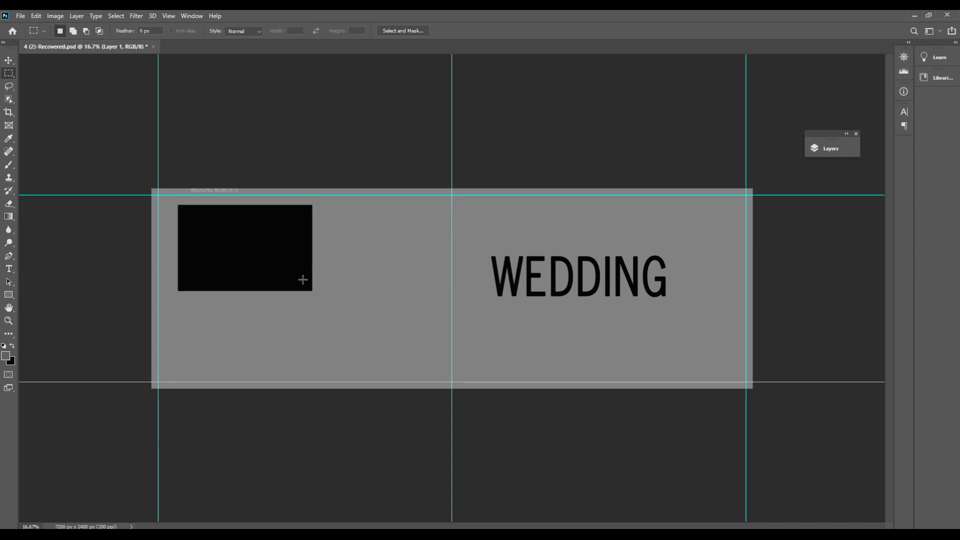
Step: Show the Layers panel, enable Auto-Select with the Move tool, and duplicate the black rectangle
key("v")
right_click(244, 240)
left_click(838, 148)
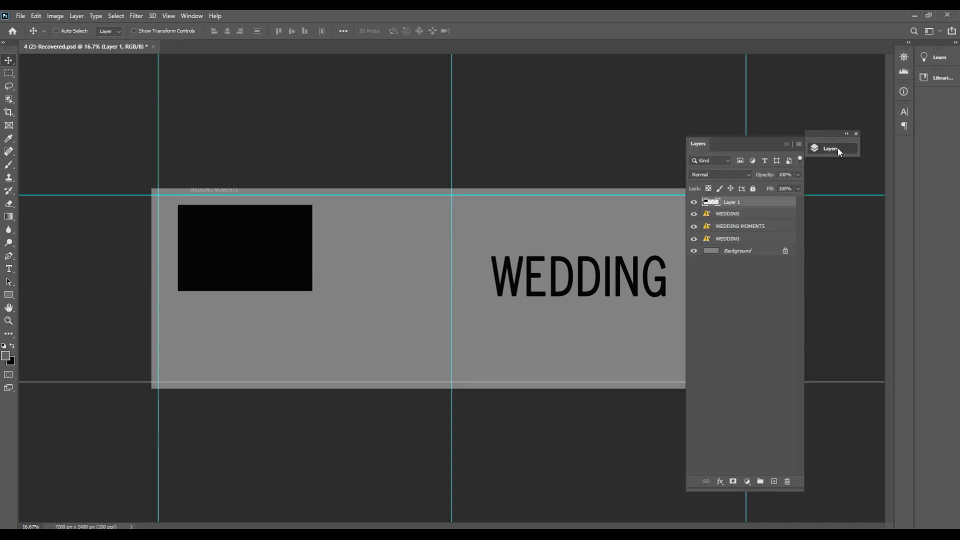
right_click(223, 247)
left_click(235, 251)
right_click(242, 261)
right_click(243, 238)
left_click(262, 250)
key("ctrl")
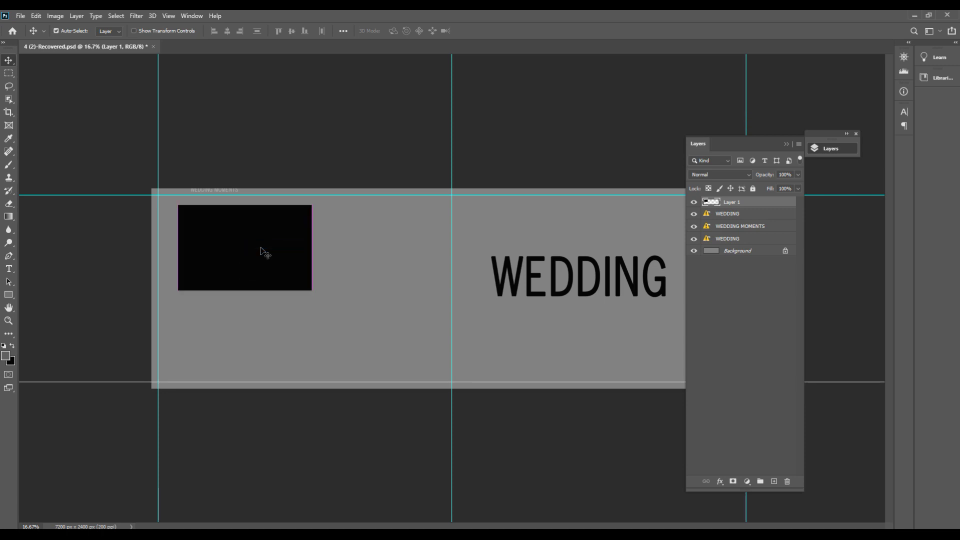
key("ctrl+j")
Step: Place the rectangle copy just below the original and duplicate it again
mouse_move(268, 253)
left_mouse_down()
mouse_move(262, 333)
mouse_move(263, 323)
left_mouse_up()
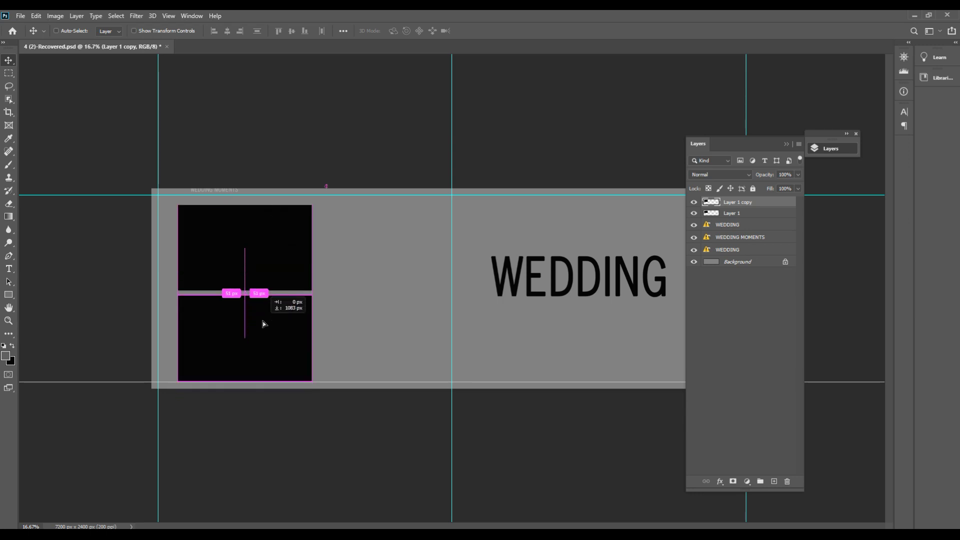
left_click_drag(263, 323, 261, 320)
key("ctrl+j")
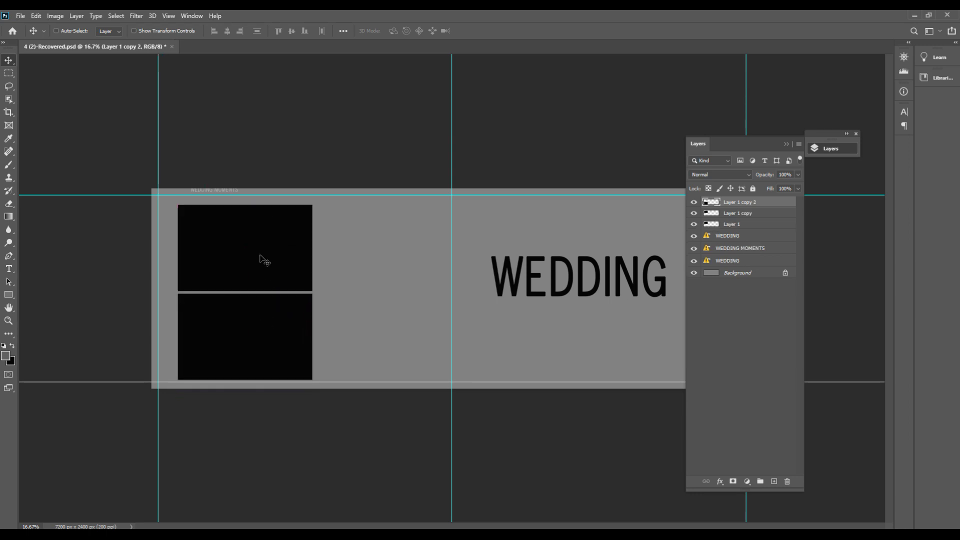
Step: Select two rectangle copies and move them right to form a second column
right_click(261, 259)
left_click(270, 255)
right_click(261, 245)
left_click(280, 246)
right_click(240, 309)
left_click(250, 313, "shift")
right_click(242, 258)
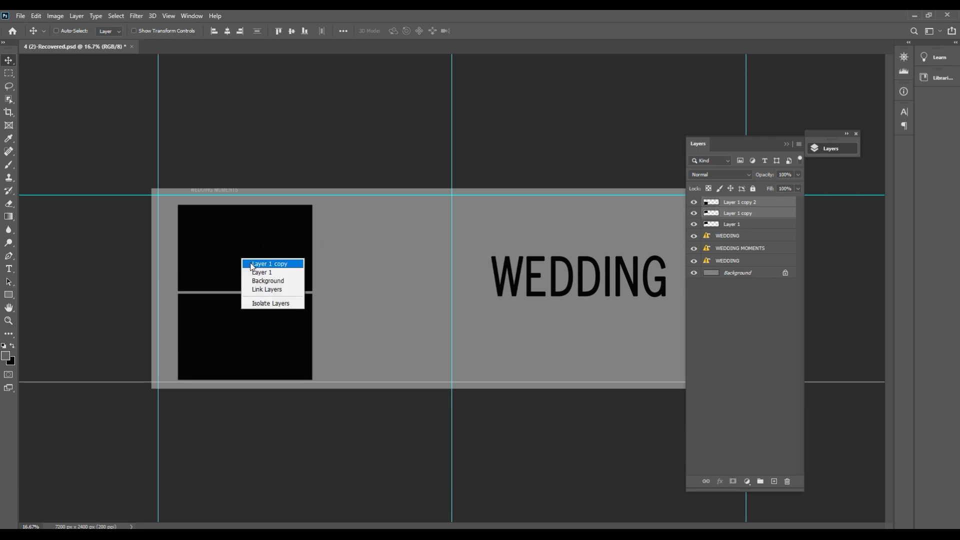
left_click(251, 265)
right_click(243, 326)
left_click(257, 331, "shift")
left_click_drag(263, 325, 371, 327)
Step: Shift the first rectangle copy left and up with Free Transform, then undo it
right_click(274, 235)
left_click(295, 243)
key("ctrl+t")
left_click_drag(388, 339, 376, 336)
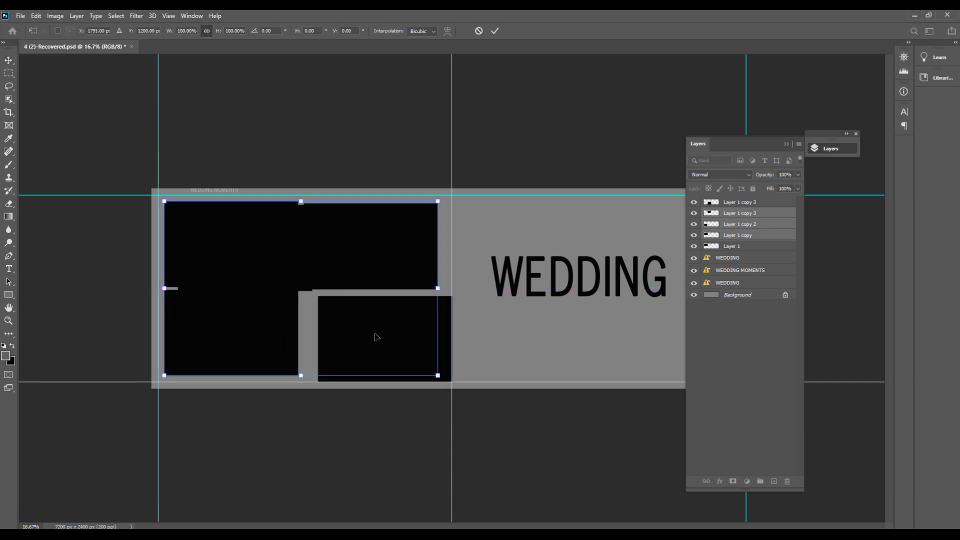
key("Return")
key("ctrl+z")
Step: Select all four boxes and move them together left and slightly up into a 2x2 grid
right_click(369, 323)
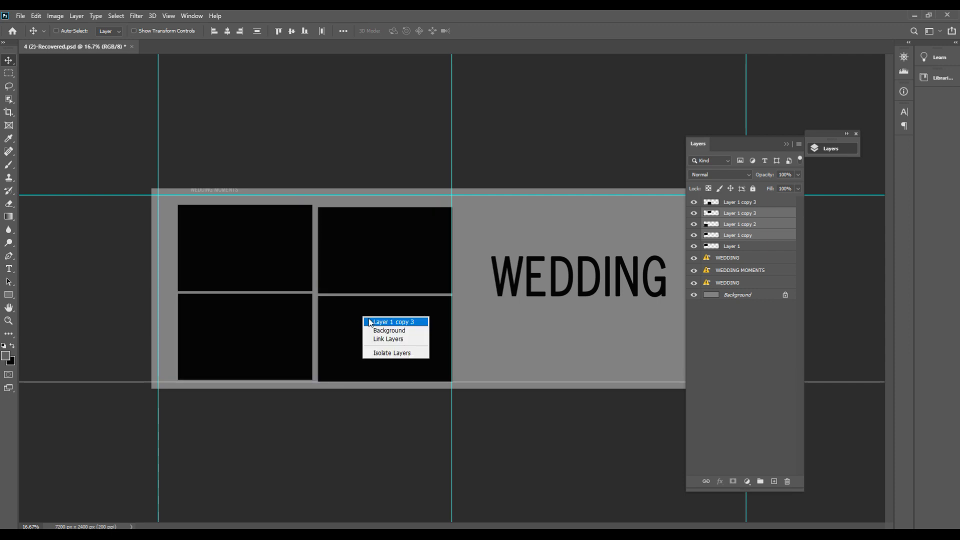
left_click(370, 322)
right_click(362, 246)
left_click(385, 249)
right_click(265, 238)
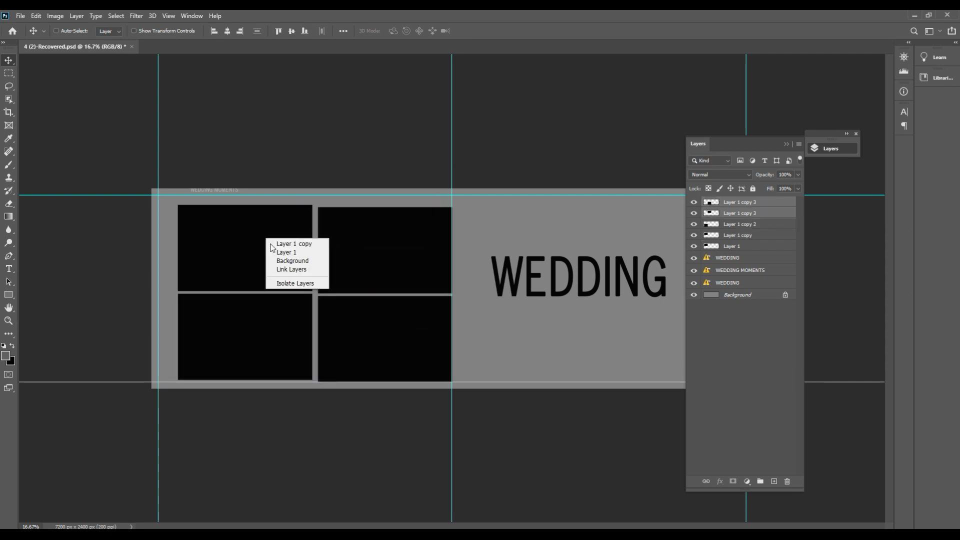
right_click(252, 321)
left_click(282, 326)
right_click(347, 330)
left_click(374, 332)
key("ctrl")
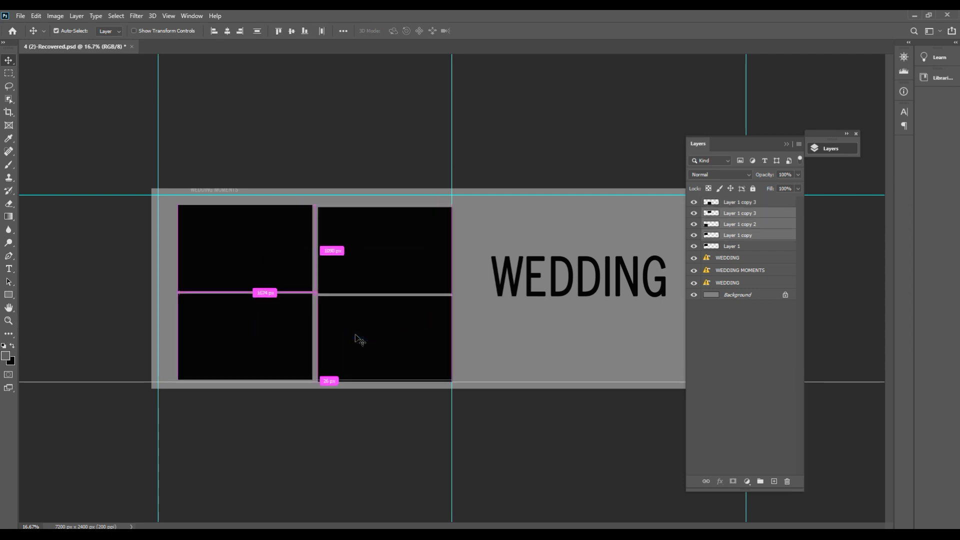
key("ctrl+t")
left_click_drag(392, 325, 378, 323)
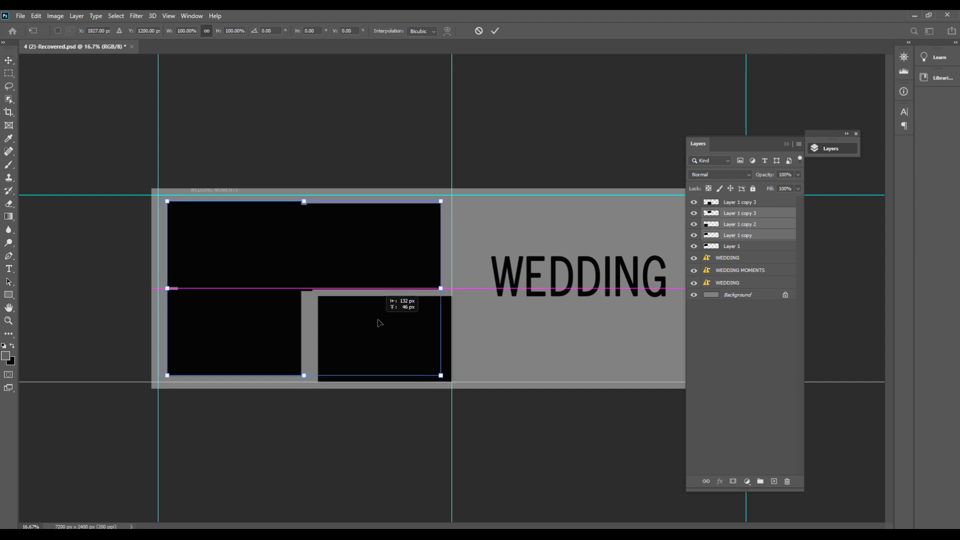
key("Return")
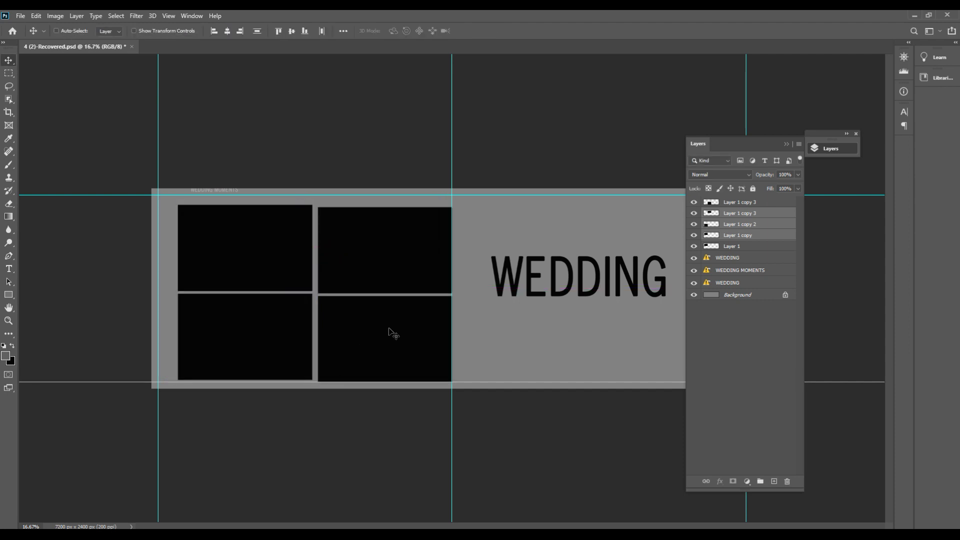
Step: Select the four frame layers and reposition them together with Free Transform
left_click(778, 206)
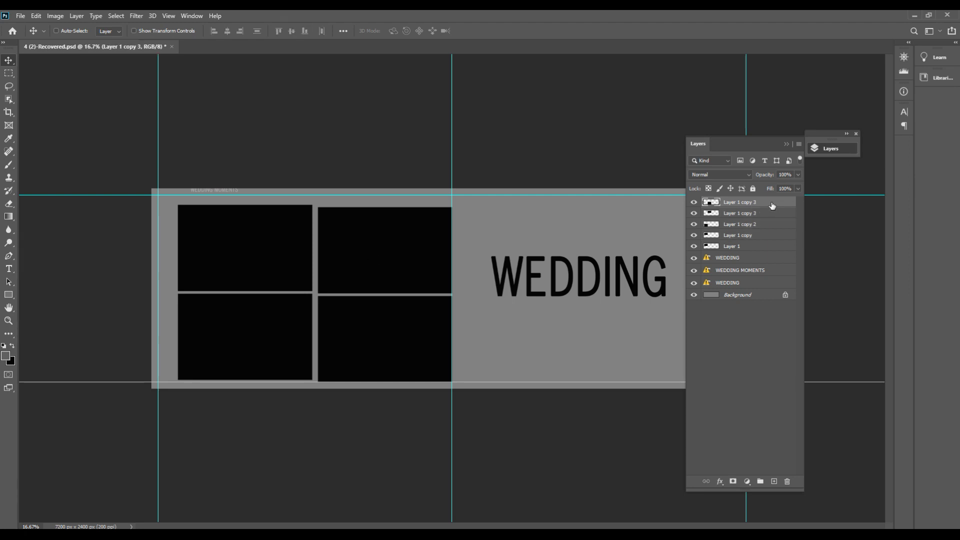
right_click(367, 319)
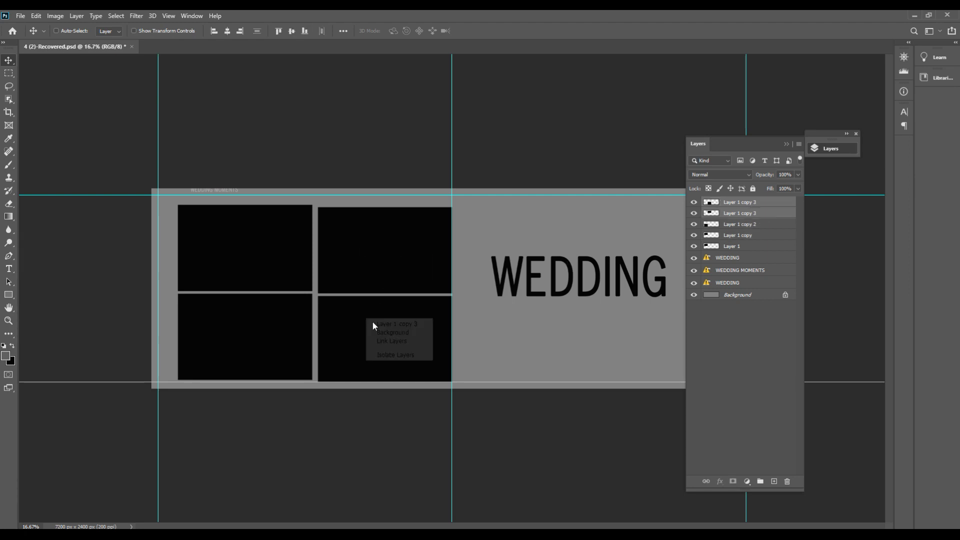
left_click(395, 323)
right_click(244, 325)
left_click(269, 330)
right_click(239, 254)
left_click(270, 258)
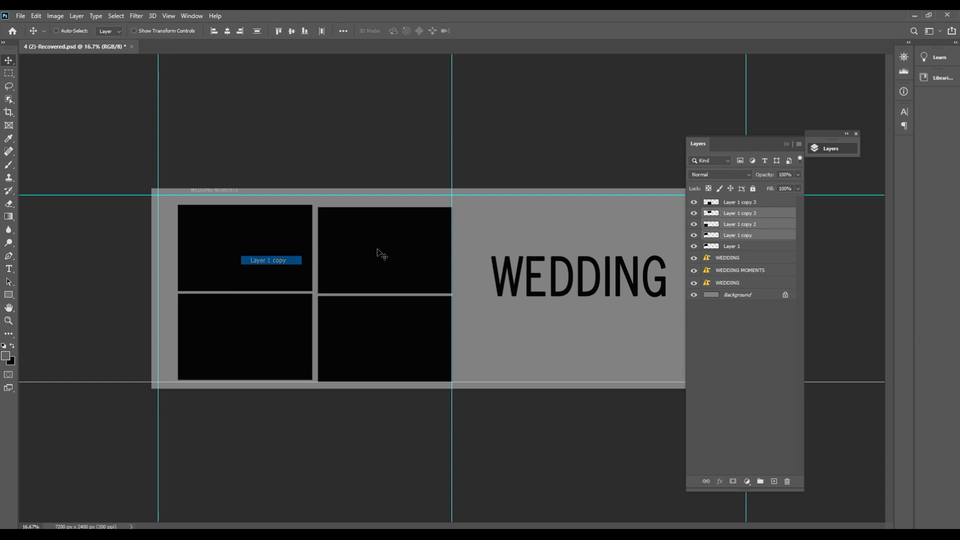
right_click(382, 249)
left_click(388, 254)
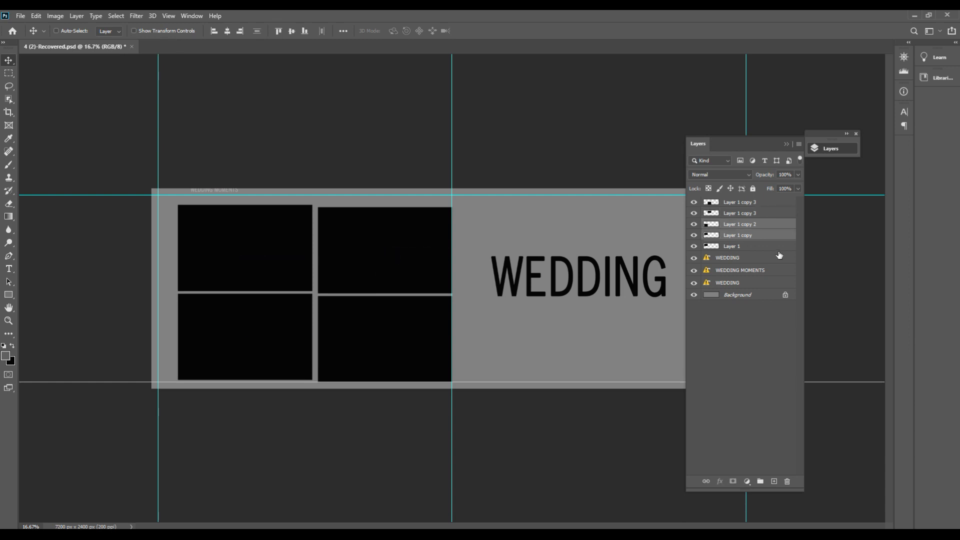
left_click(756, 218, "ctrl")
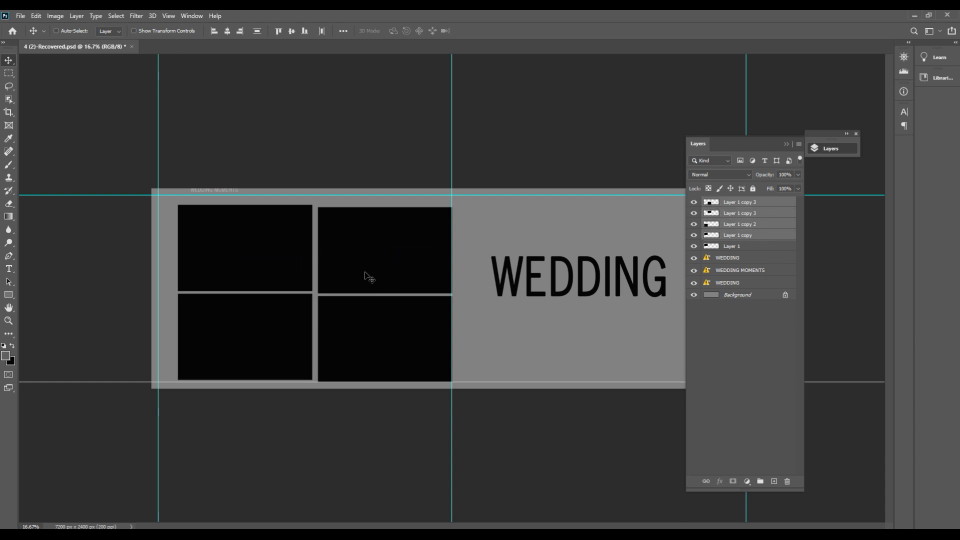
key("ctrl+t")
left_click_drag(367, 294, 550, 295)
key("Return")
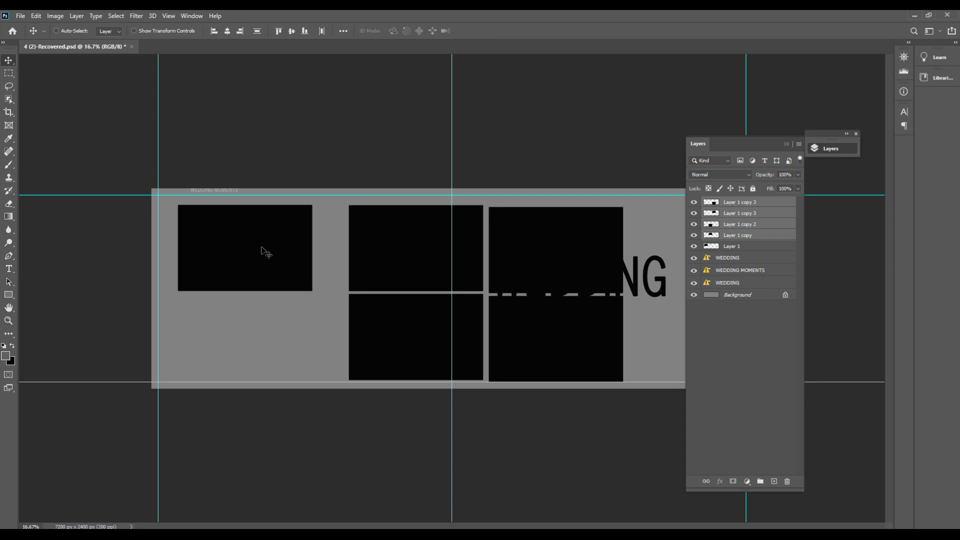
Step: Delete the extra Layer 1 frame and move the WEDDING title further right
left_click(282, 255, "ctrl")
key("Delete")
left_click_drag(414, 268, 545, 258)
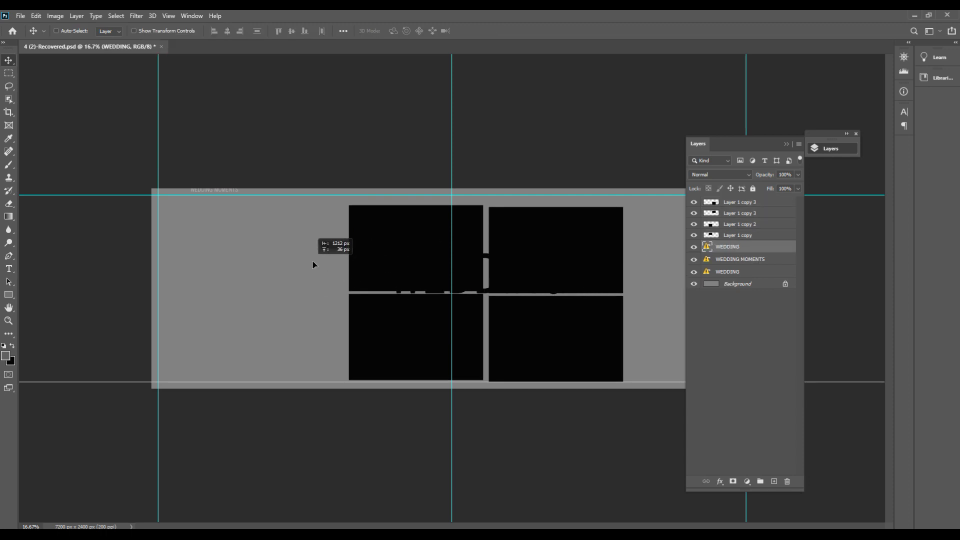
right_click(544, 257)
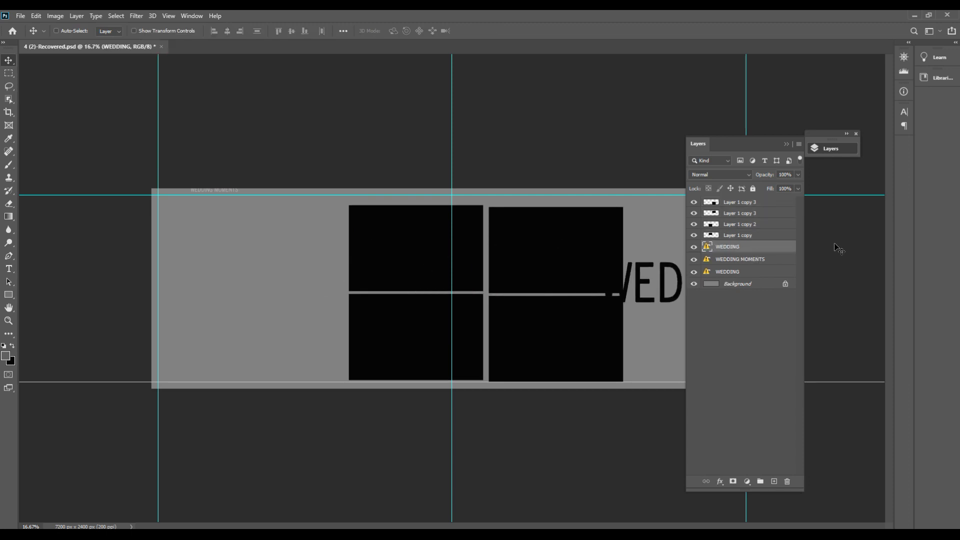
Step: Move the 2x2 frame grid to the page's left edge
left_click(742, 203)
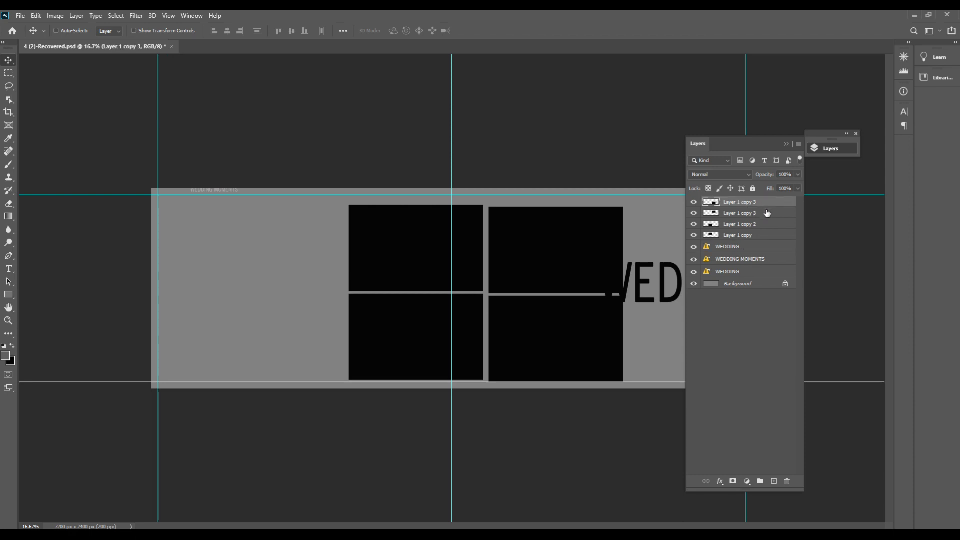
left_click(755, 235, "shift")
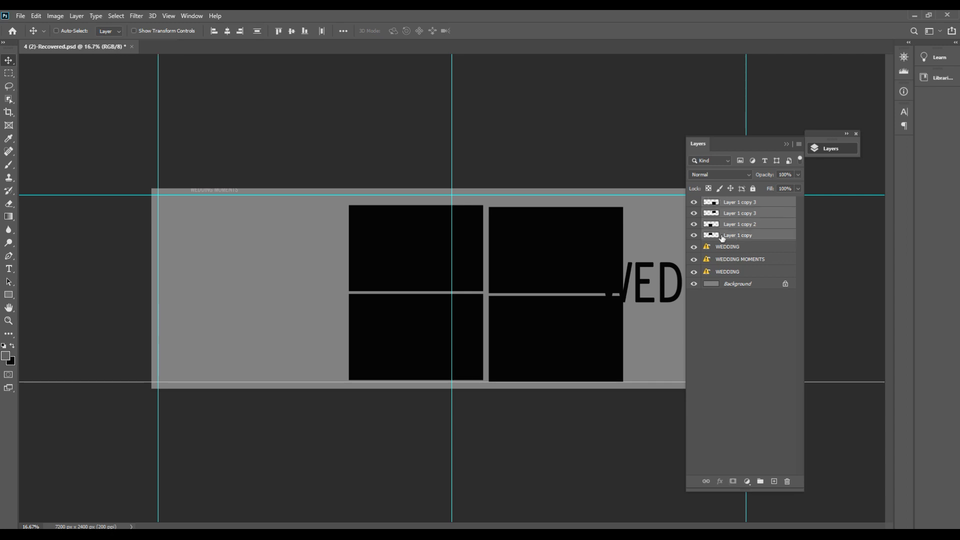
key("ctrl+t")
left_click_drag(533, 266, 369, 260)
key("Return")
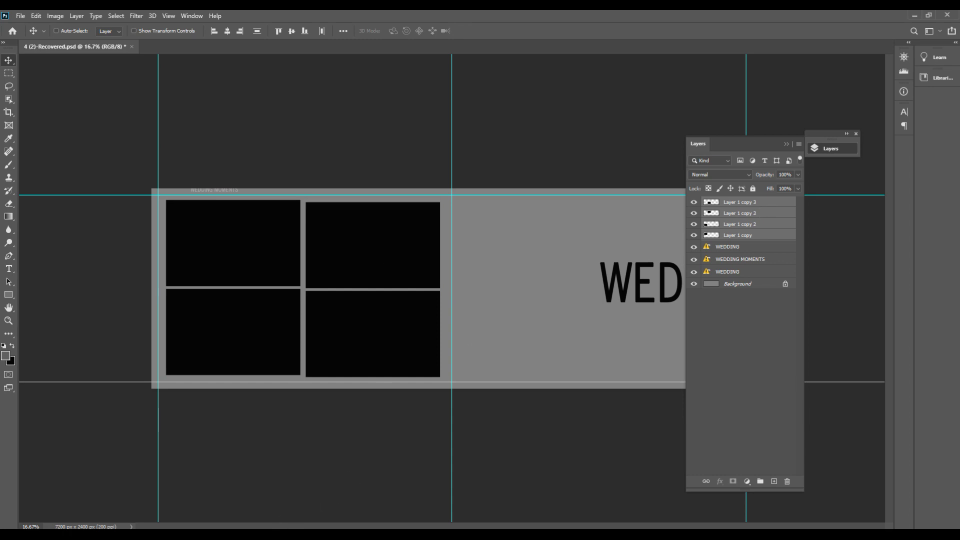
Step: Select the top-left frame layer, Layer 1 copy, and bring up the wedding photos folder
right_click(222, 230)
left_click(238, 235)
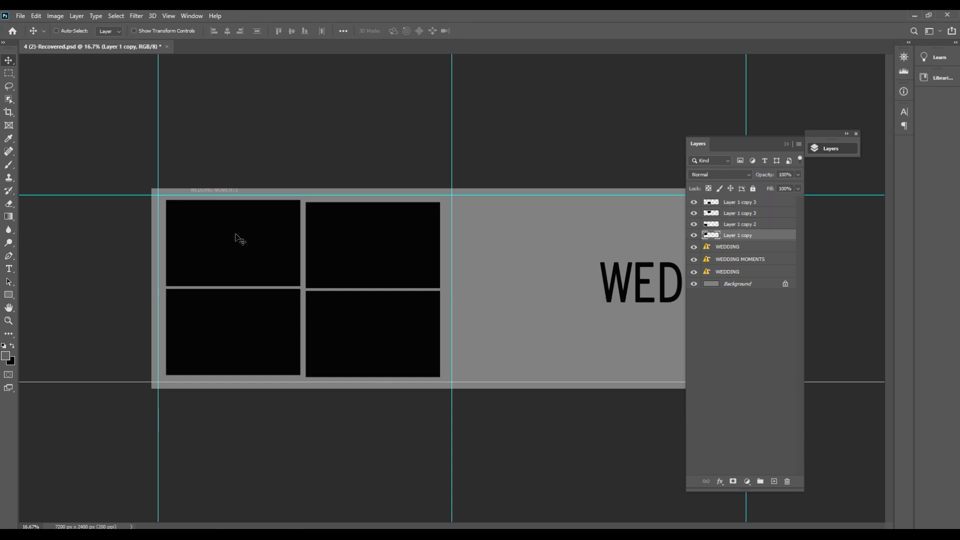
key("alt+Tab")
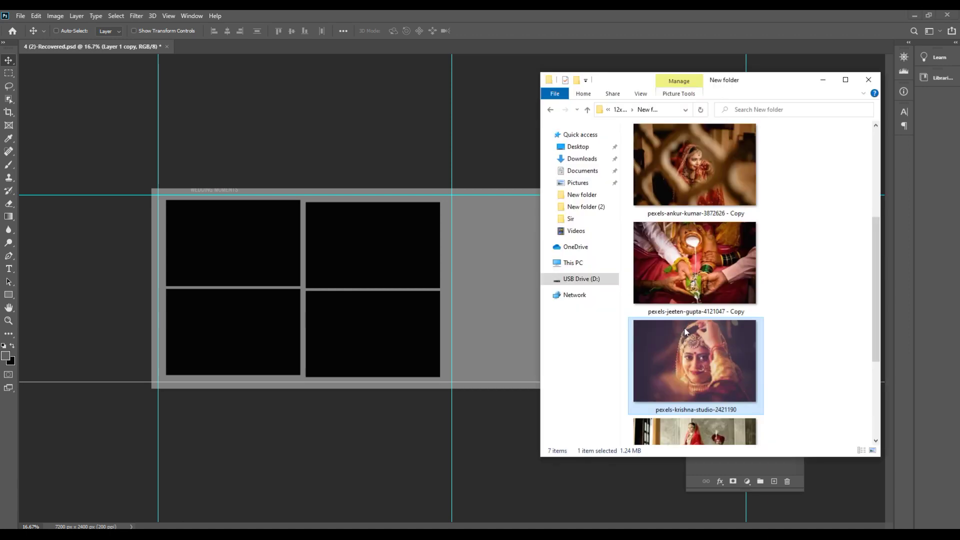
key("Home")
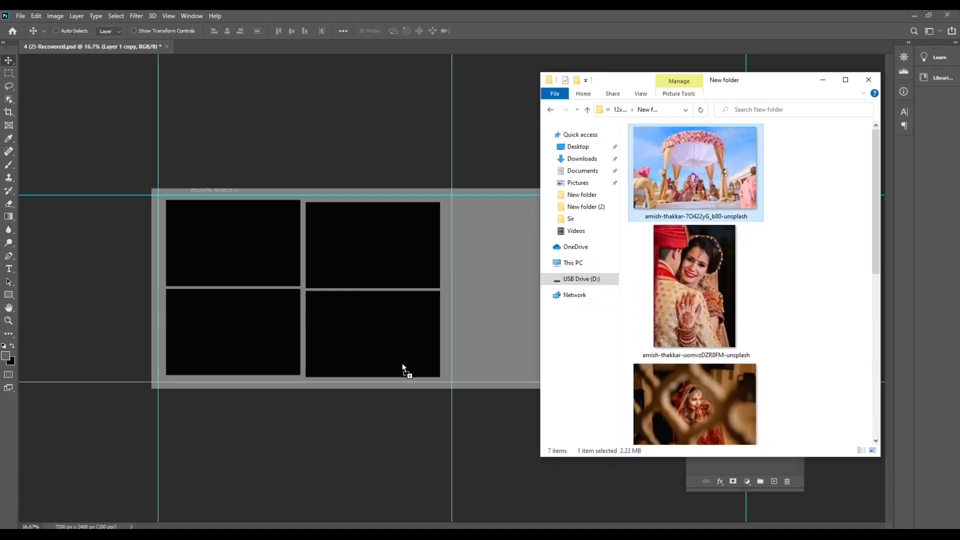
Step: Place the flower-canopy photo over the top-left frame and clip it to Layer 1 copy
left_click_drag(708, 176, 212, 234)
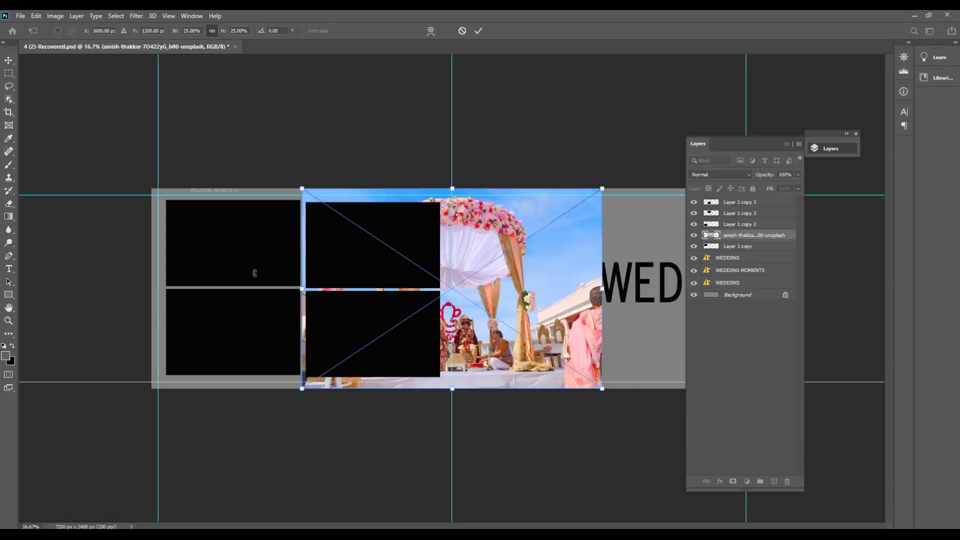
left_click_drag(511, 309, 304, 272)
key("Return")
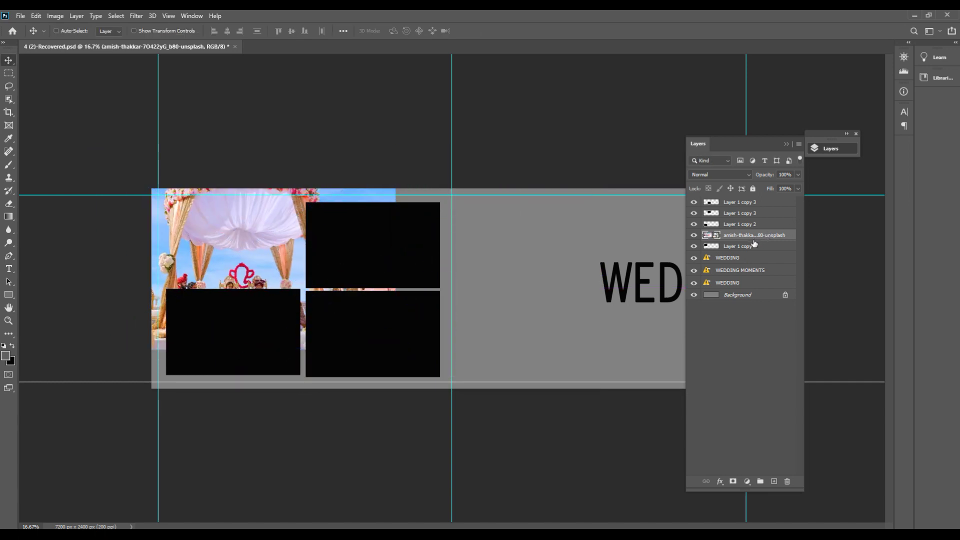
left_click_drag(754, 248, 757, 237)
left_click(758, 237, "alt")
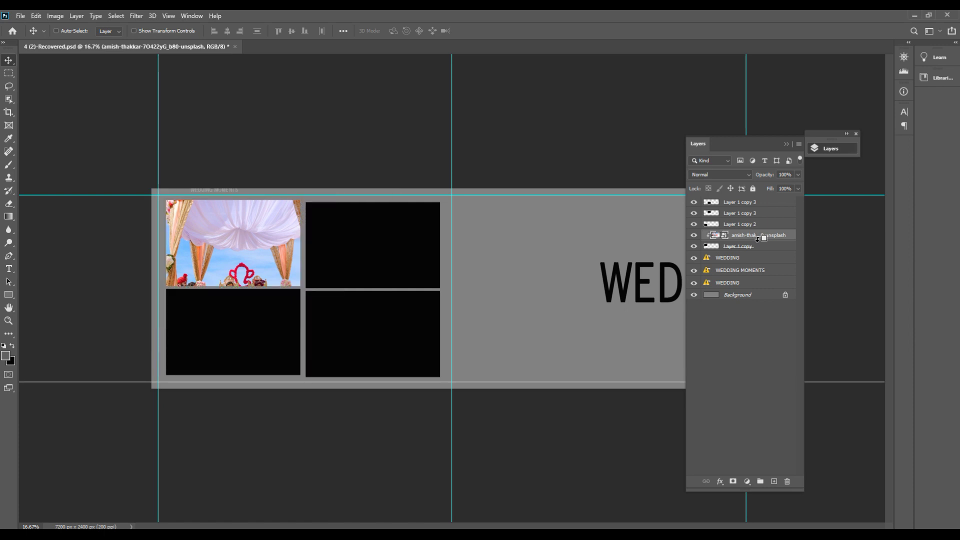
Step: Scale the clipped photo to fit the frame, then select the lower-left frame, Layer 1 copy 2
key("ctrl+t")
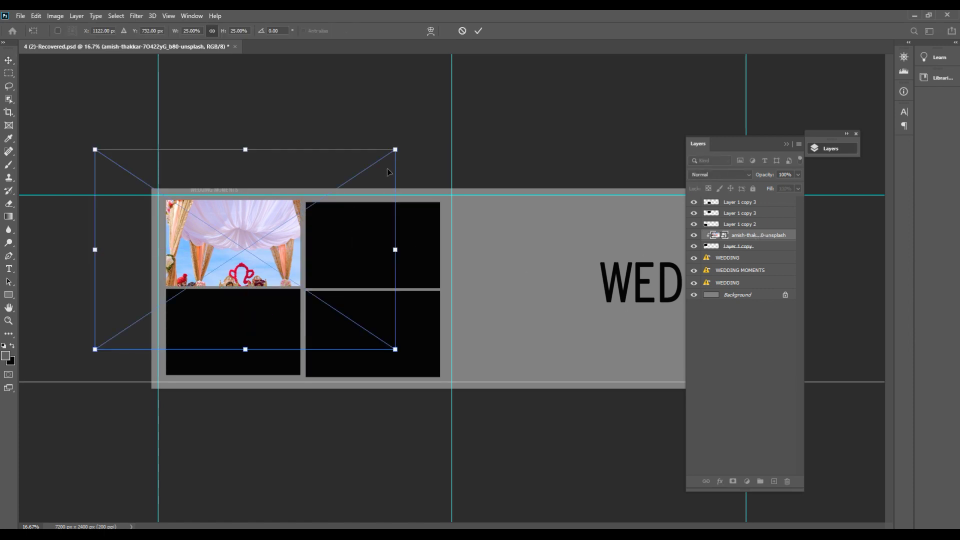
mouse_move(395, 149)
left_mouse_down()
mouse_move(261, 245)
mouse_move(299, 213)
left_mouse_up()
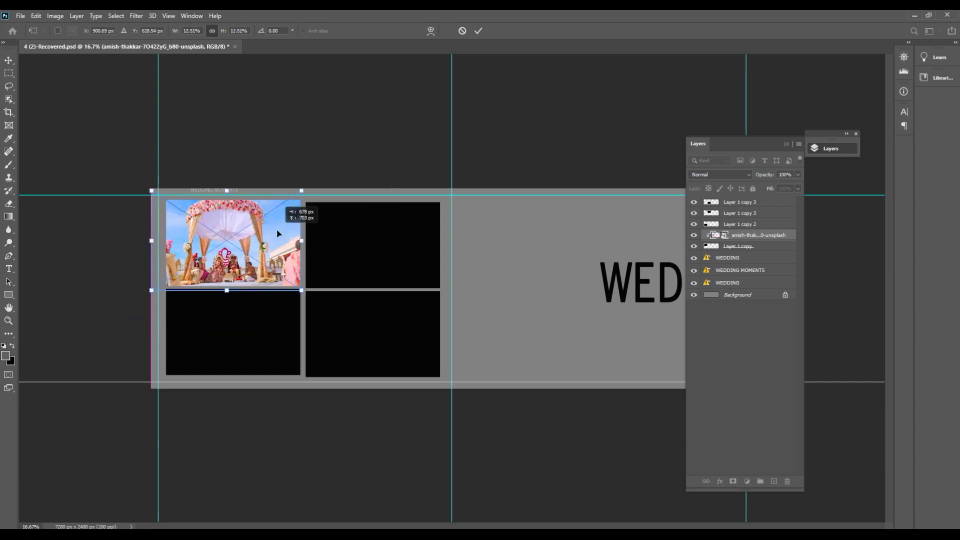
key("Return")
right_click(233, 327)
left_click(253, 331)
right_click(244, 327)
left_click(245, 331)
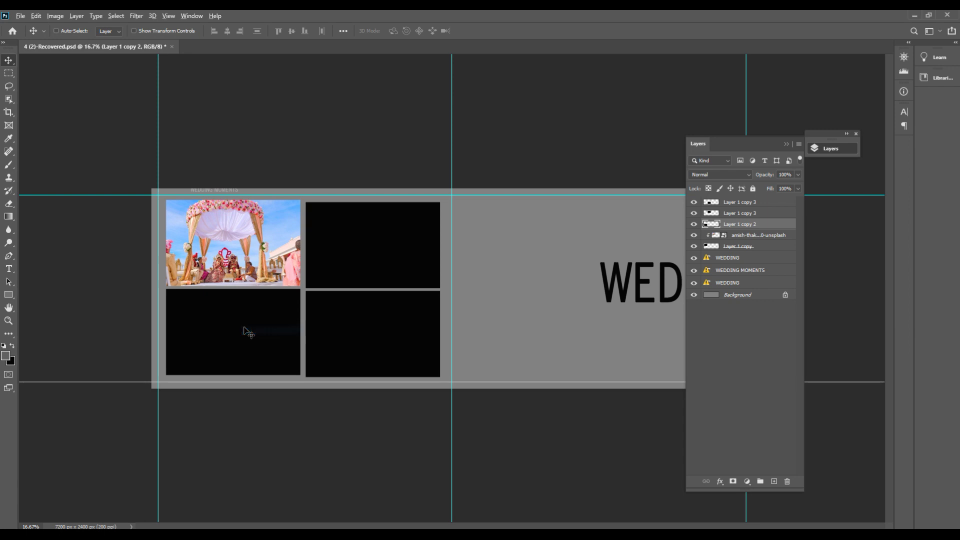
Step: Place the bride portrait from the photo folder into the spread and clip it to its frame
key("alt+Tab")
mouse_move(712, 401)
left_mouse_down()
mouse_move(233, 358)
mouse_move(230, 326)
left_mouse_up()
left_click_drag(497, 285, 280, 286)
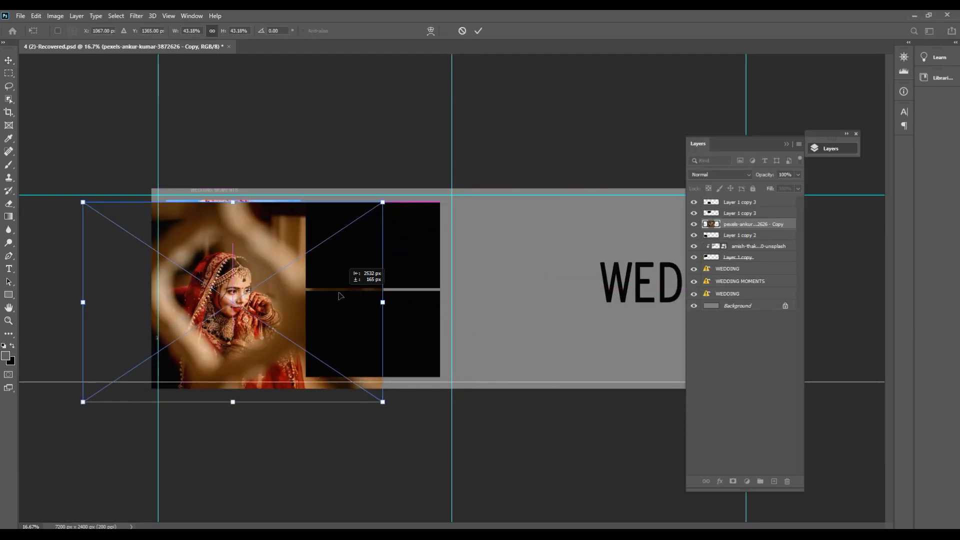
key("Return")
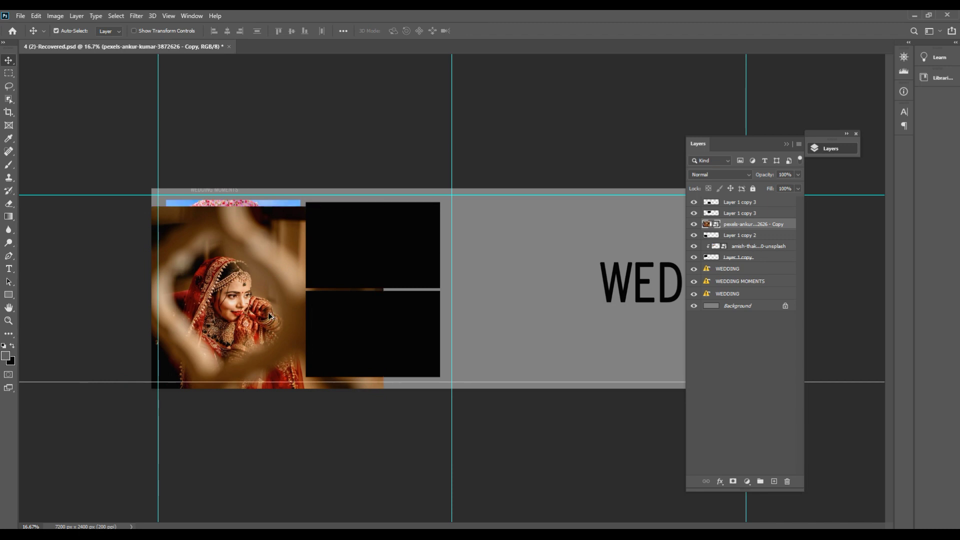
key("ctrl+alt+g")
Step: Scale the bride photo to about a quarter size and position it in the lower-left frame
key("ctrl+t")
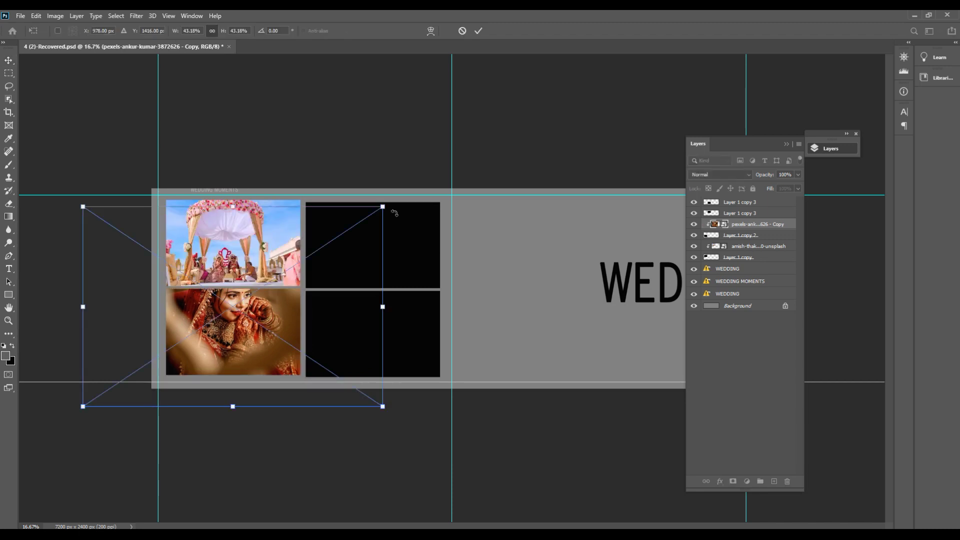
left_click_drag(381, 209, 220, 305)
left_click_drag(215, 355, 300, 320)
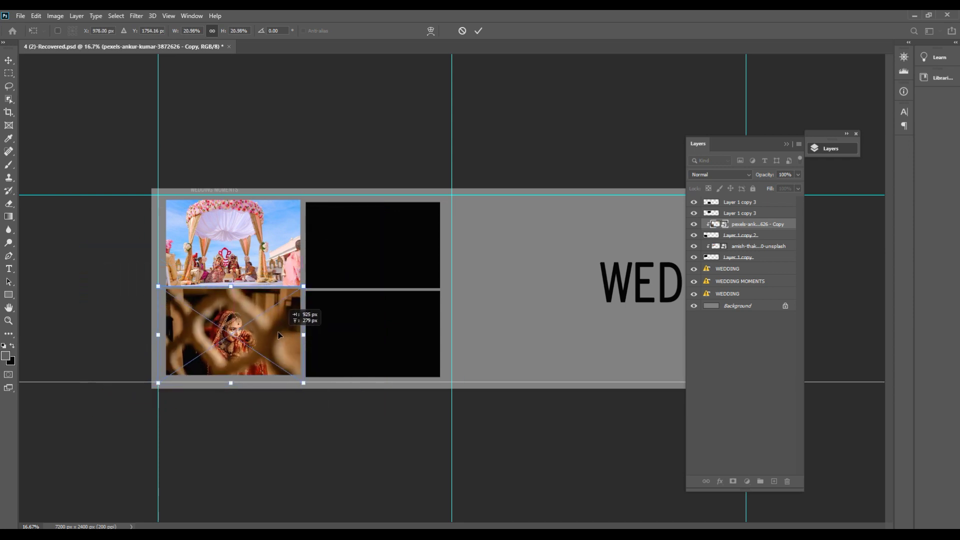
key("Return")
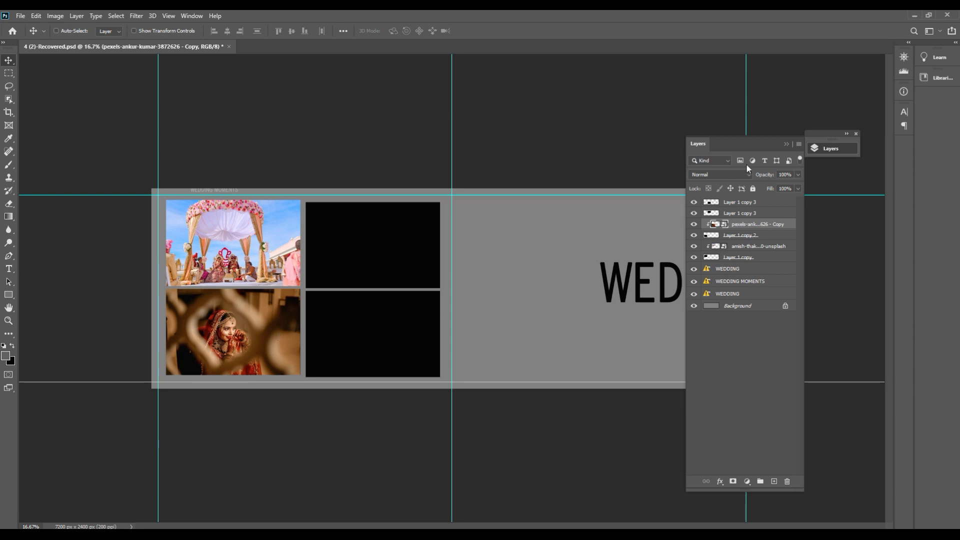
left_click(786, 145)
Step: Move the WEDDING title further left, declining to flatten when trying an image adjustment
left_click_drag(704, 275, 620, 276)
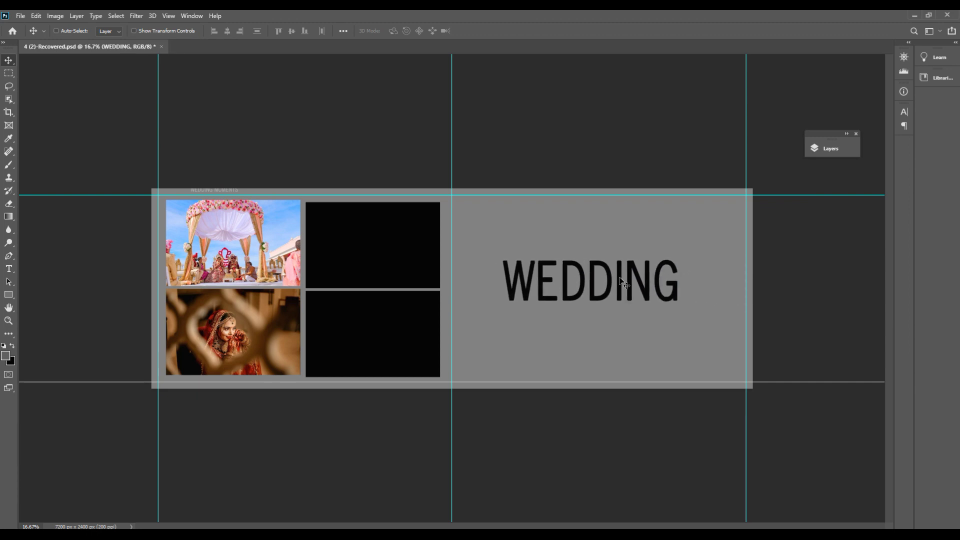
key("alt+i")
key("j")
key("Return")
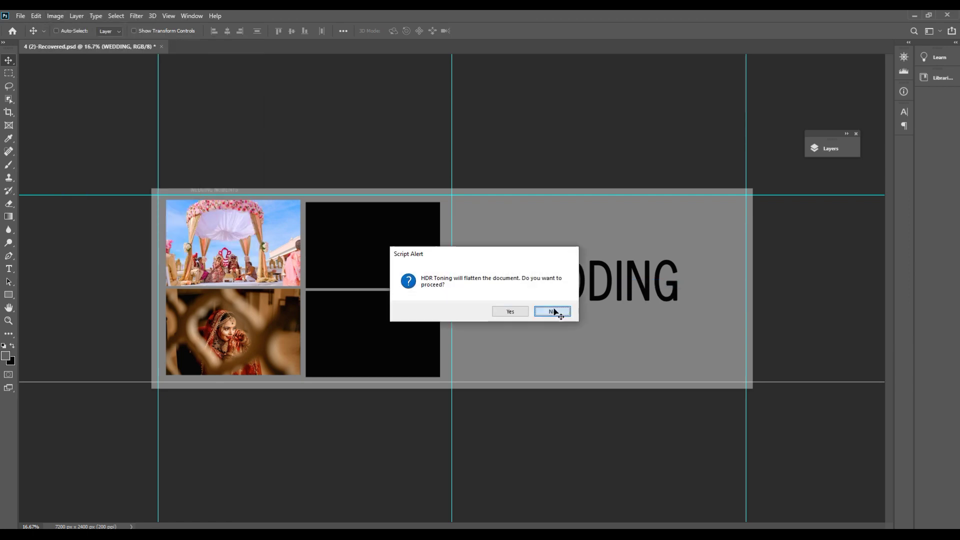
left_click(552, 311)
Step: Select the WEDDING text layer and add a new empty layer above it
right_click(573, 300)
left_click(573, 301)
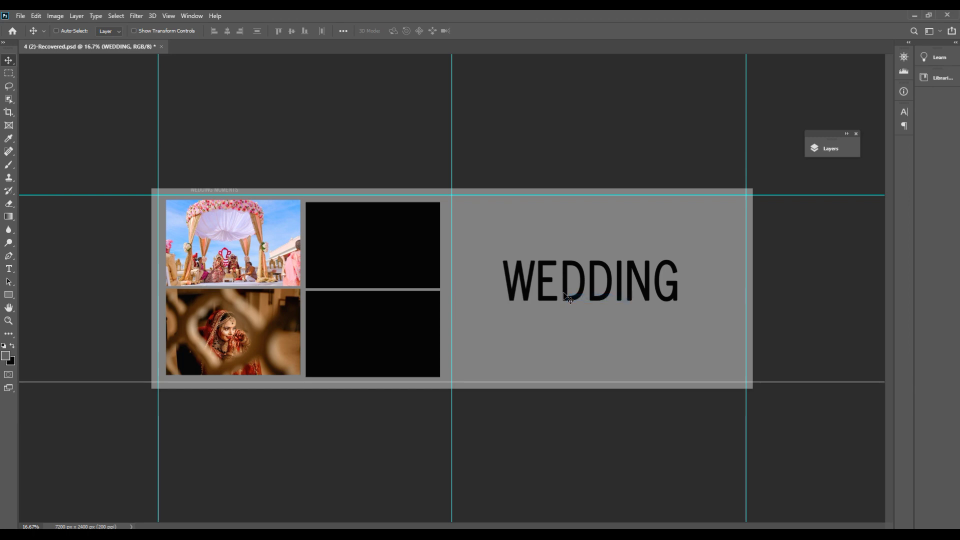
left_click(838, 148)
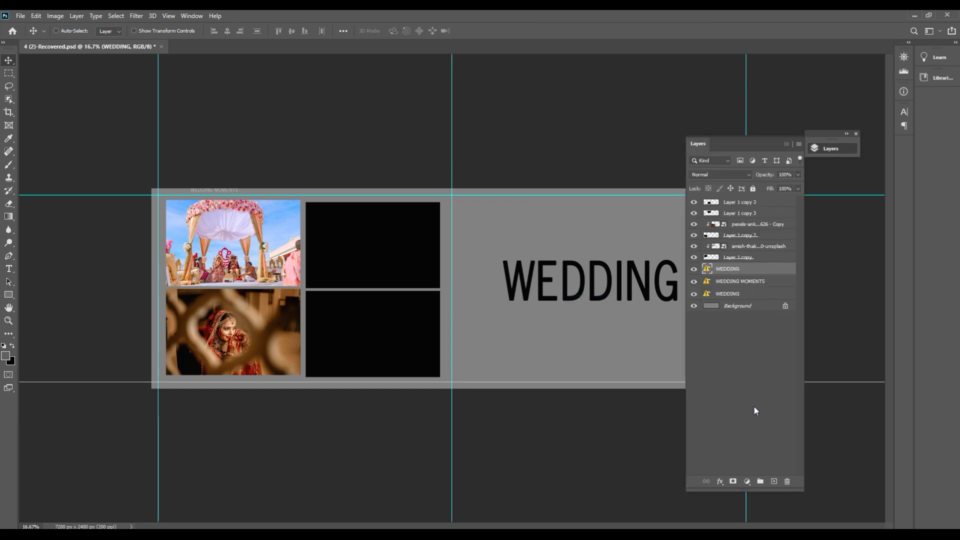
left_click(774, 481)
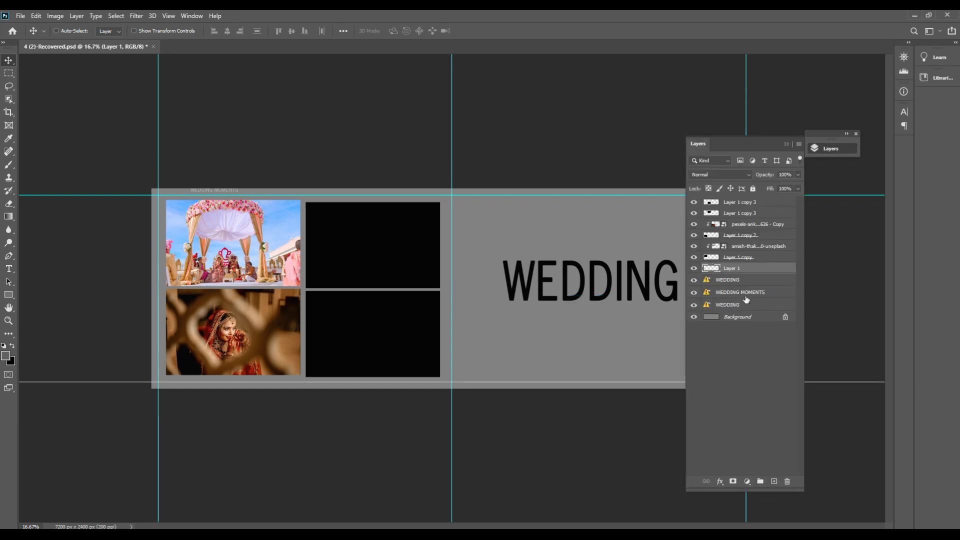
left_click(798, 145)
Step: Fill the new layer with the light blue sampled from the mandap photo's sky
left_click(6, 356)
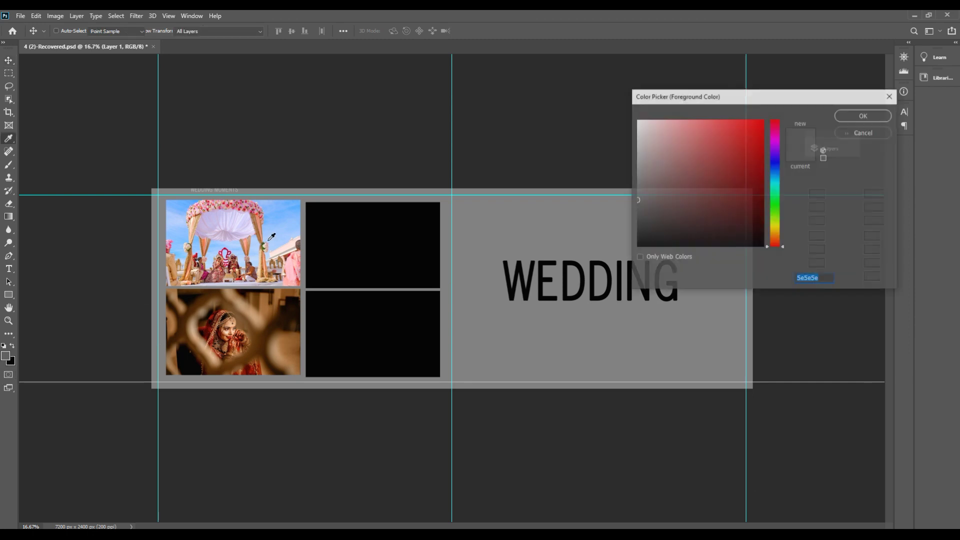
left_click(274, 223)
left_click(863, 116)
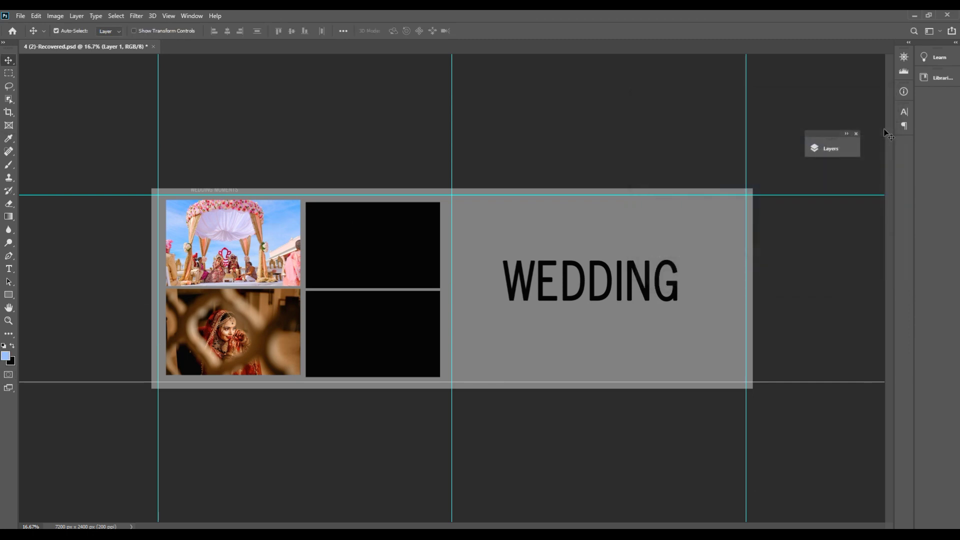
key("alt+BackSpace")
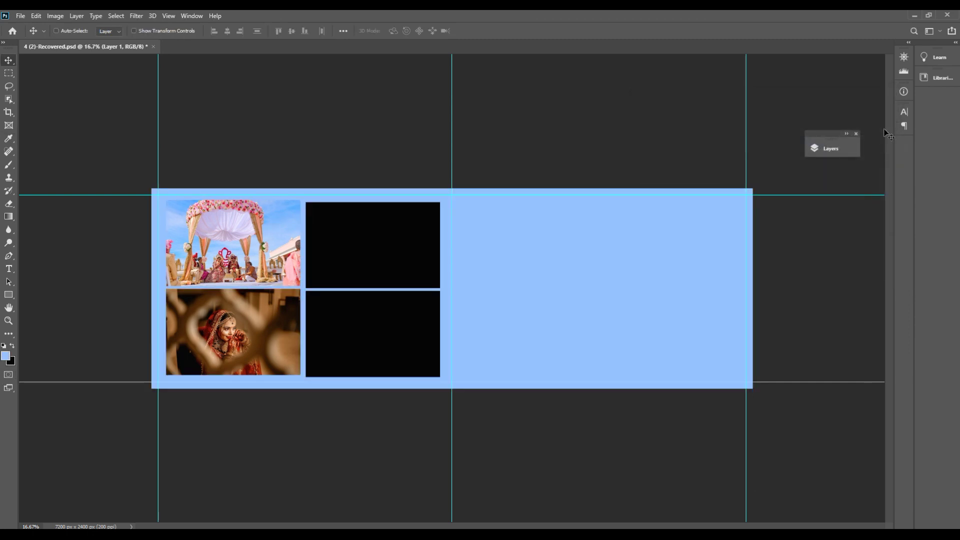
Step: Clip the light-blue fill layer to the WEDDING lettering
left_click(833, 149)
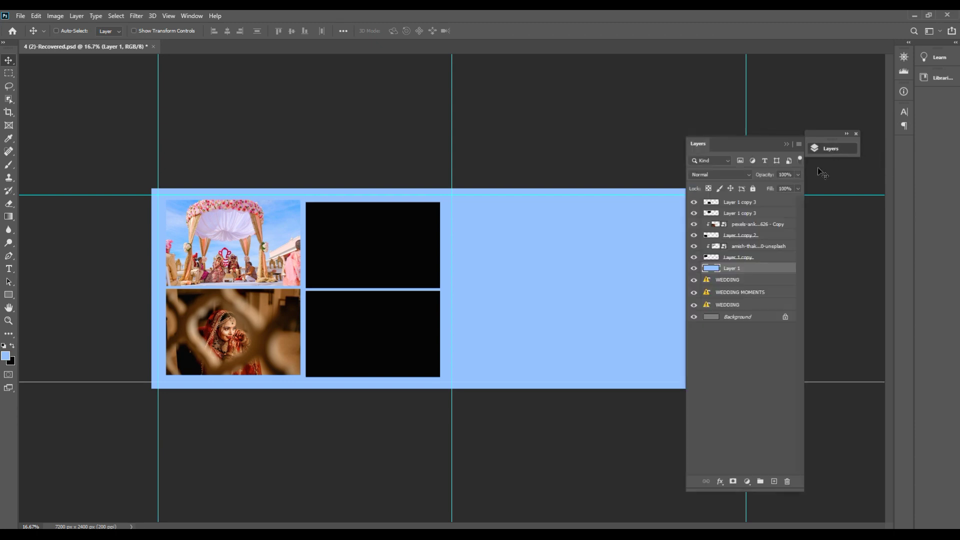
left_click(746, 279)
scroll(745, 275, "up", 5)
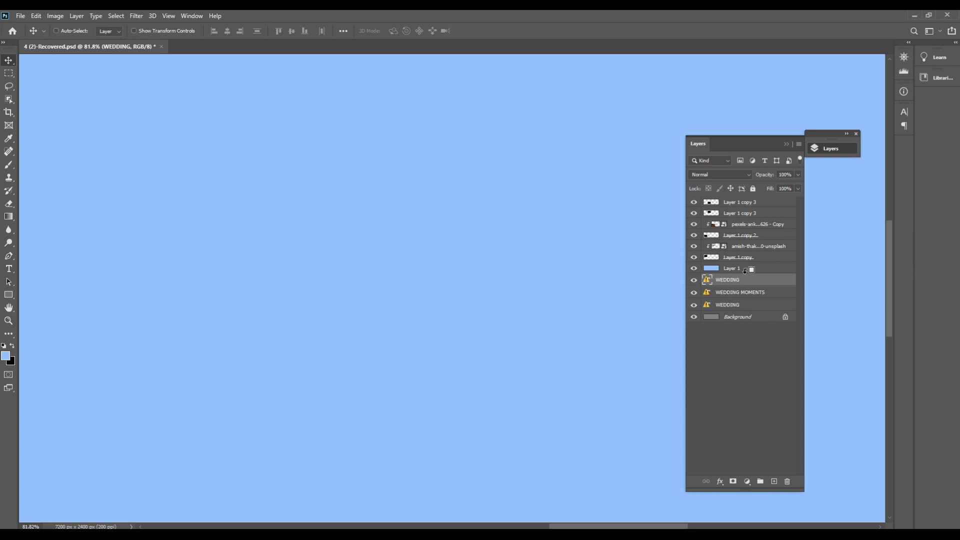
left_click(744, 270)
left_click(744, 270, "alt")
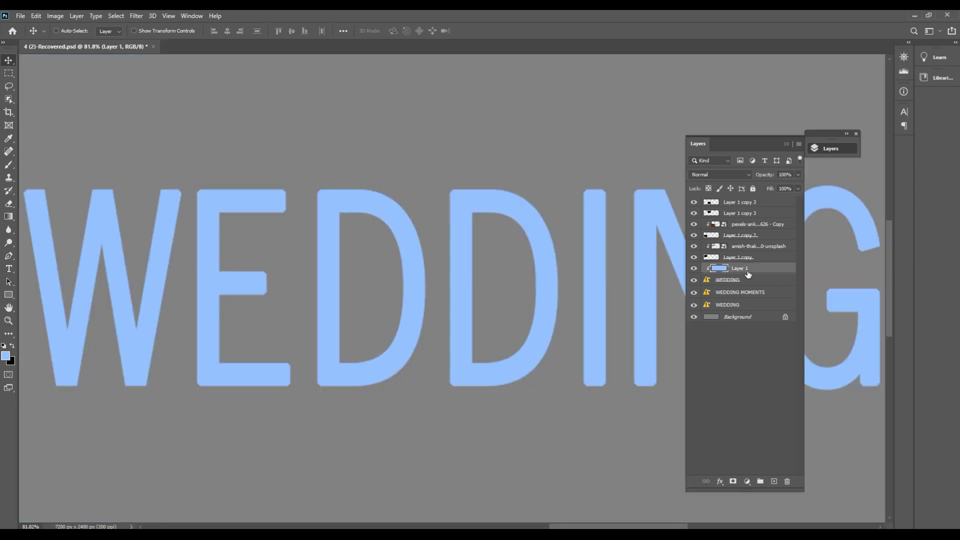
left_click(786, 145)
Step: Zoom out to see the whole spread and enter and exit a transform unchanged
key("ctrl+0")
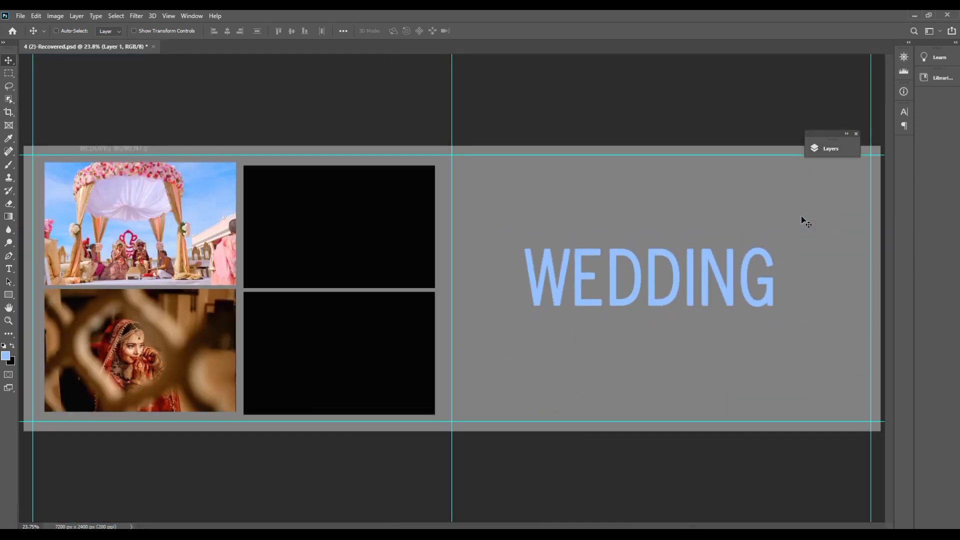
key("ctrl+minus")
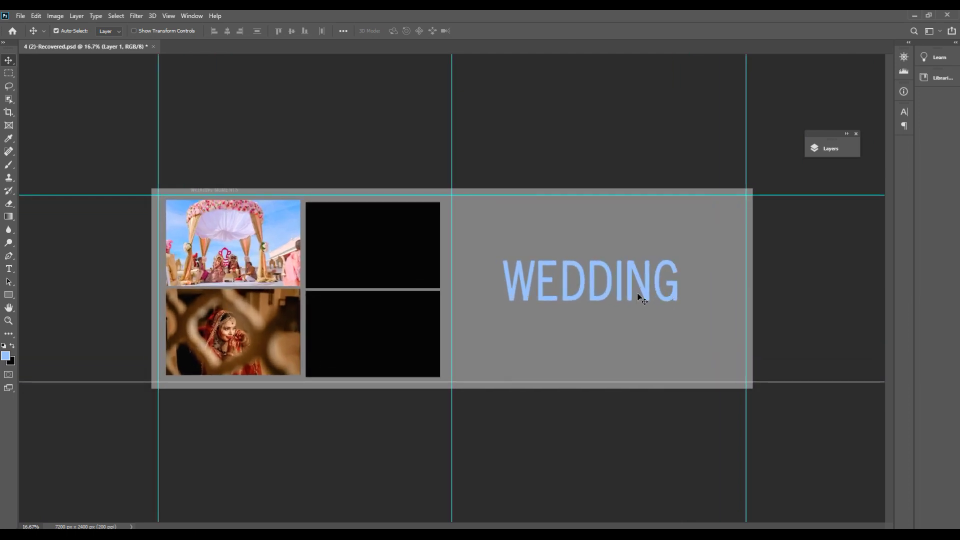
key("ctrl+t")
key("Return")
Step: Preview a colorized red hue on the blue fill with Hue/Saturation, then cancel it
right_click(582, 287)
left_click(588, 295)
key("alt+i")
key("j")
key("h")
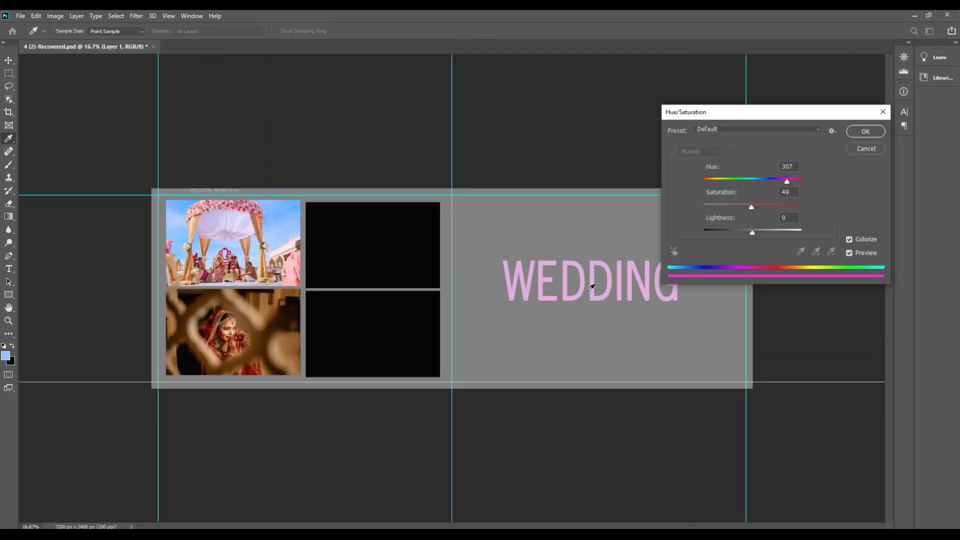
mouse_move(788, 181)
left_mouse_down()
mouse_move(693, 189)
mouse_move(781, 181)
left_mouse_up()
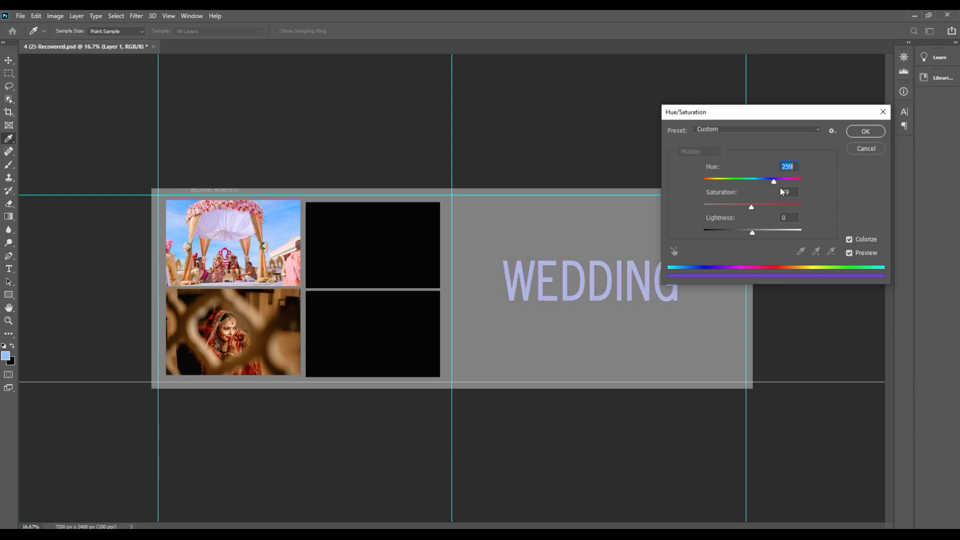
left_click(865, 131)
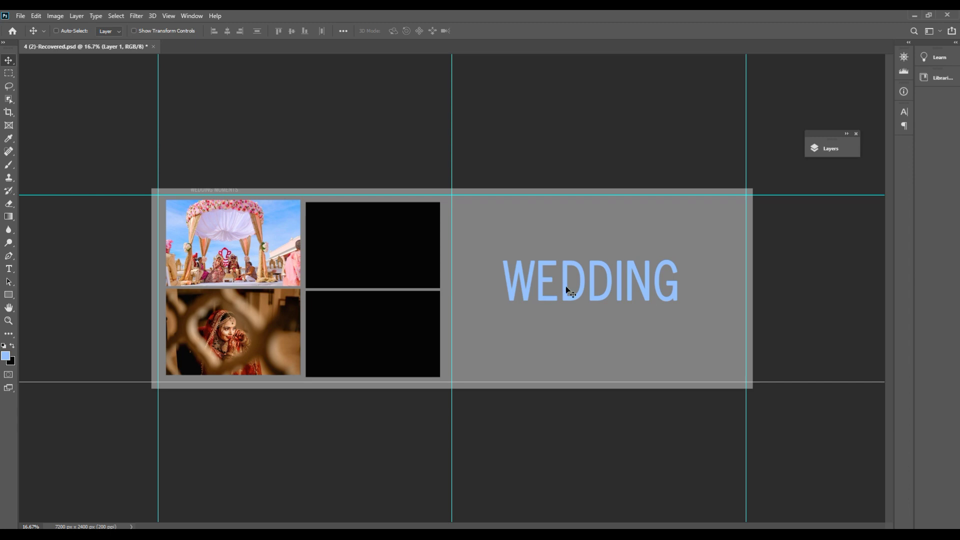
Step: Select the WEDDING text layer from the layers under the title
right_click(542, 281)
left_click(547, 284)
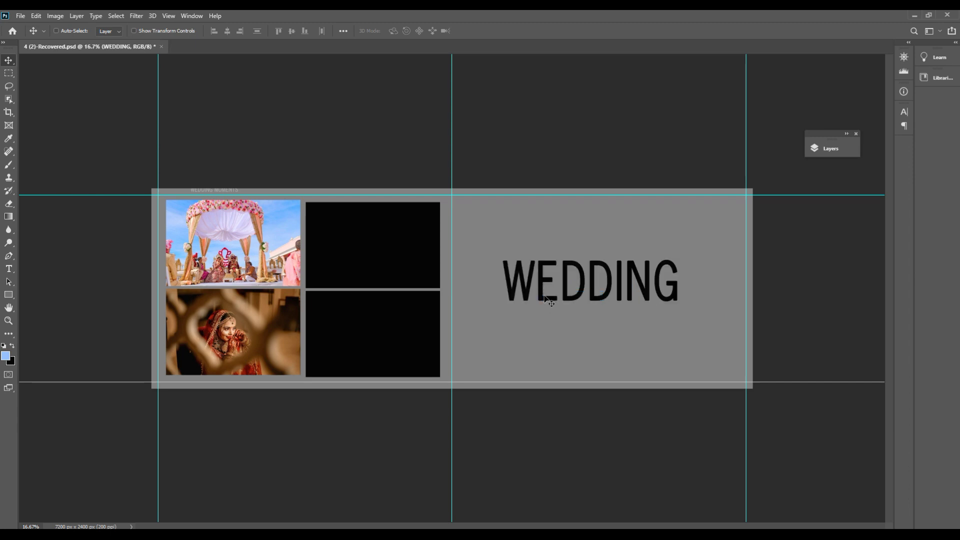
right_click(539, 292)
left_click(549, 295)
Step: Add a white inside stroke to the upper-right frame layer
right_click(375, 230)
left_click(380, 233)
left_click(835, 149)
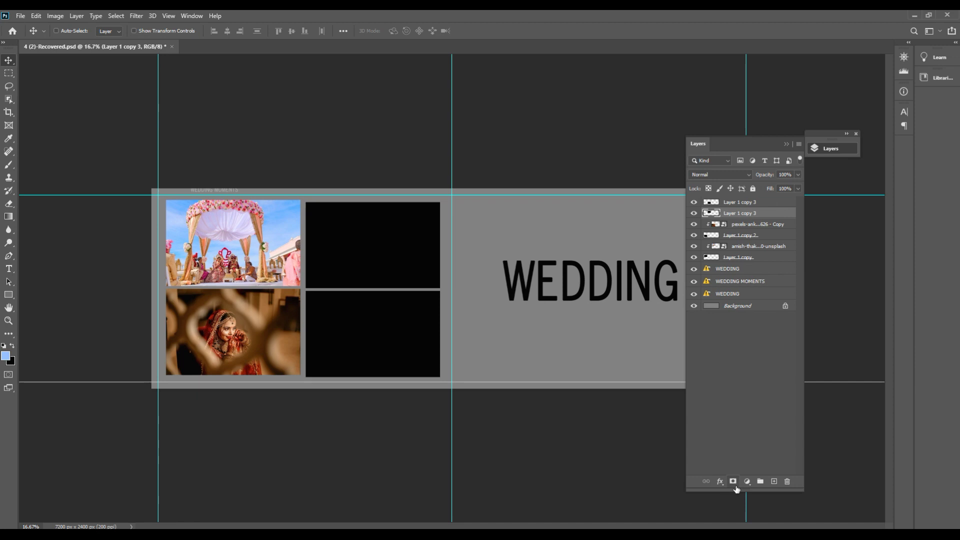
left_click(719, 481)
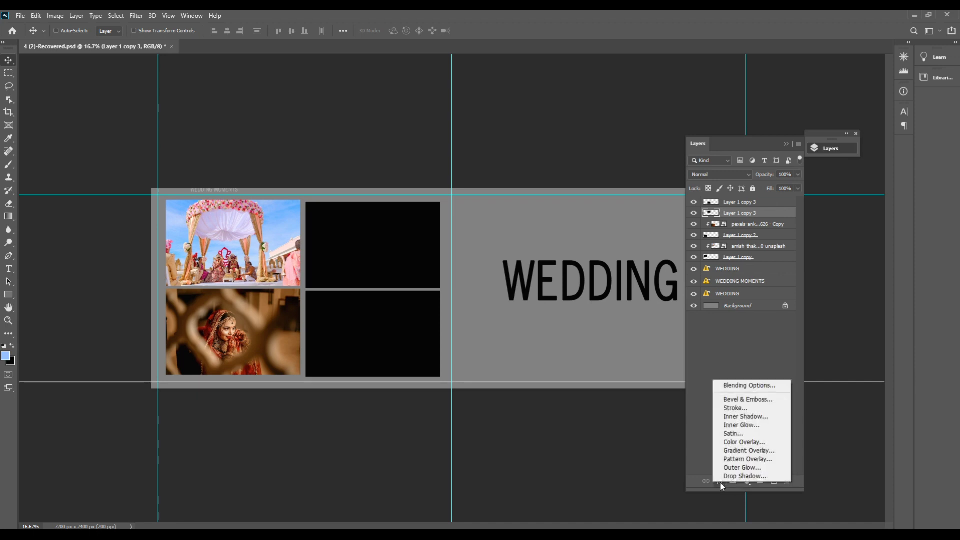
left_click(741, 406)
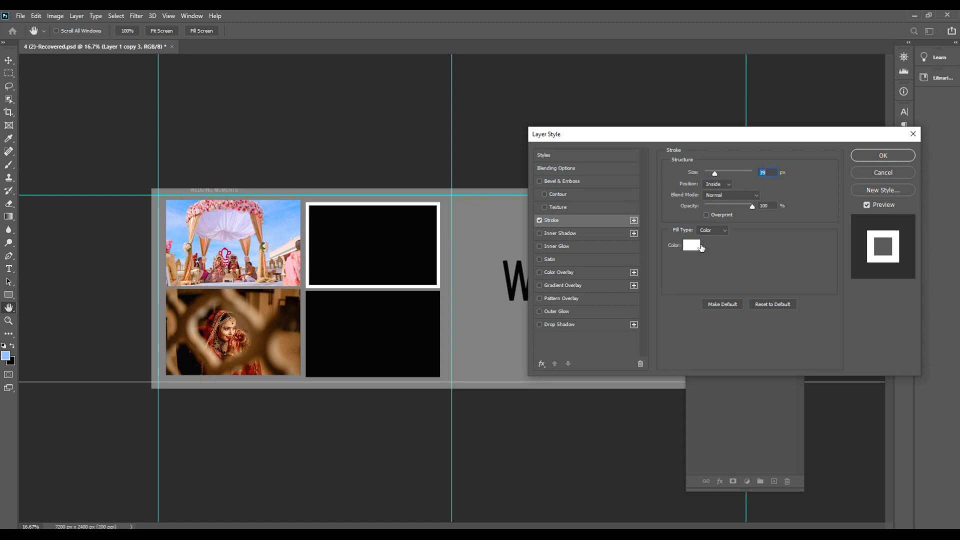
Step: Add an inner shadow and a slightly deeper bevel and emboss, then apply the effects
left_click(581, 234)
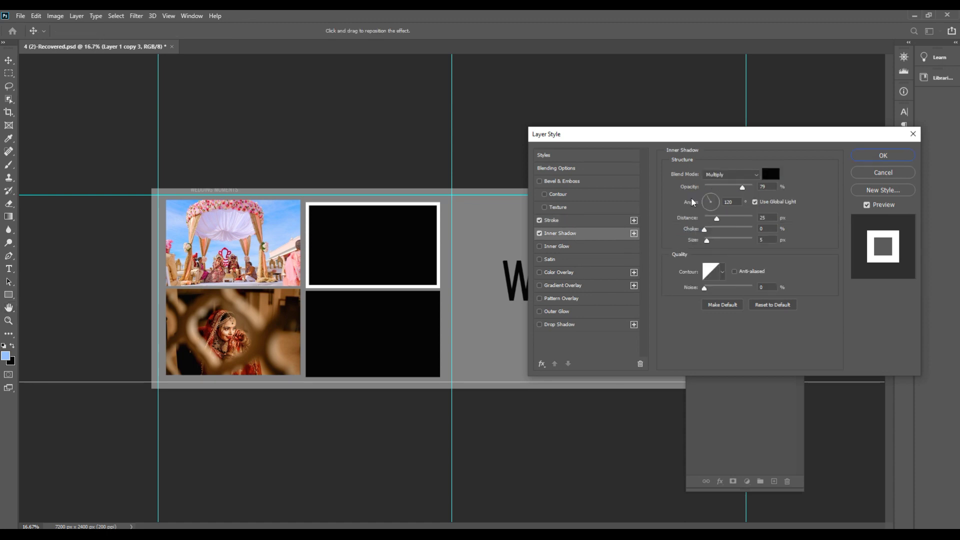
left_click(726, 218)
left_click(579, 185)
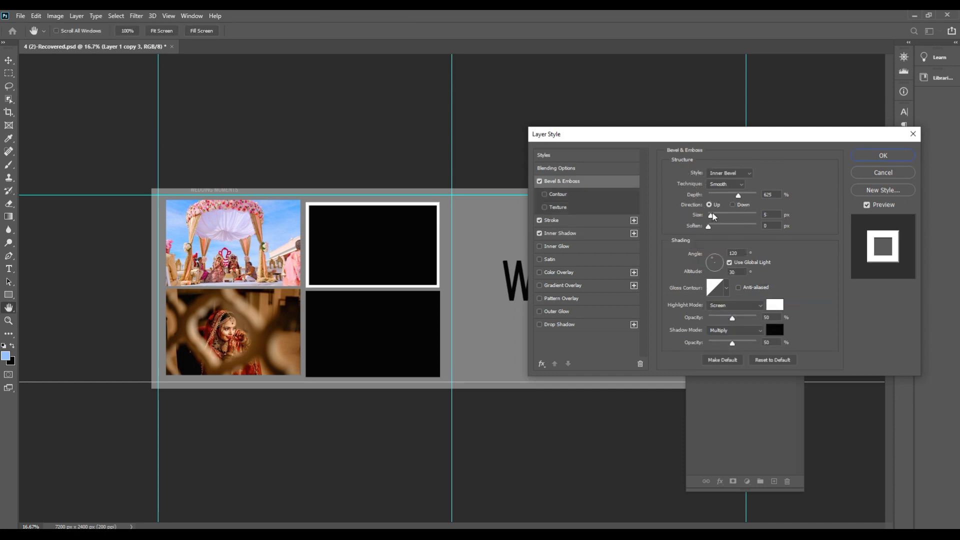
left_click(750, 195)
left_click(867, 156)
Step: Reselect the styled upper-right frame layer and open its layer options
right_click(355, 244)
left_click(367, 247)
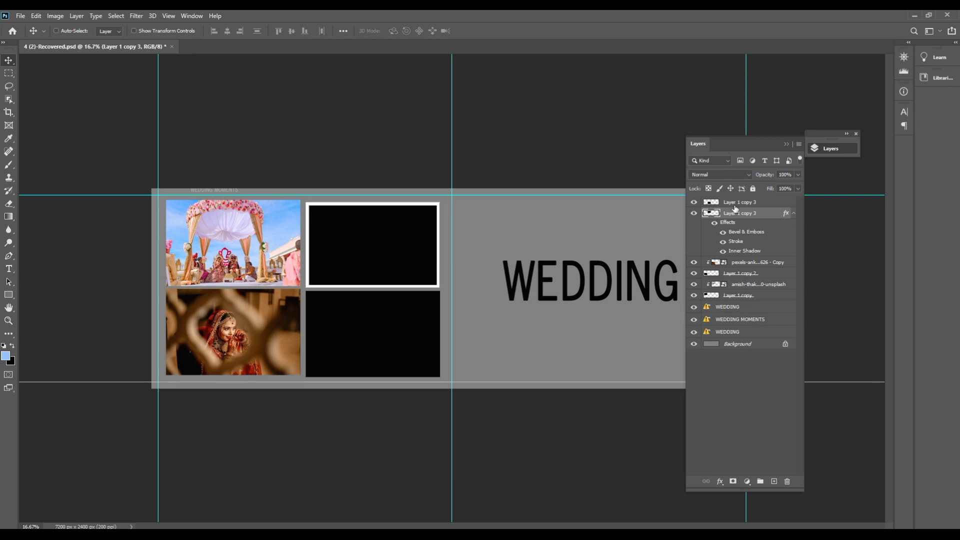
right_click(775, 216)
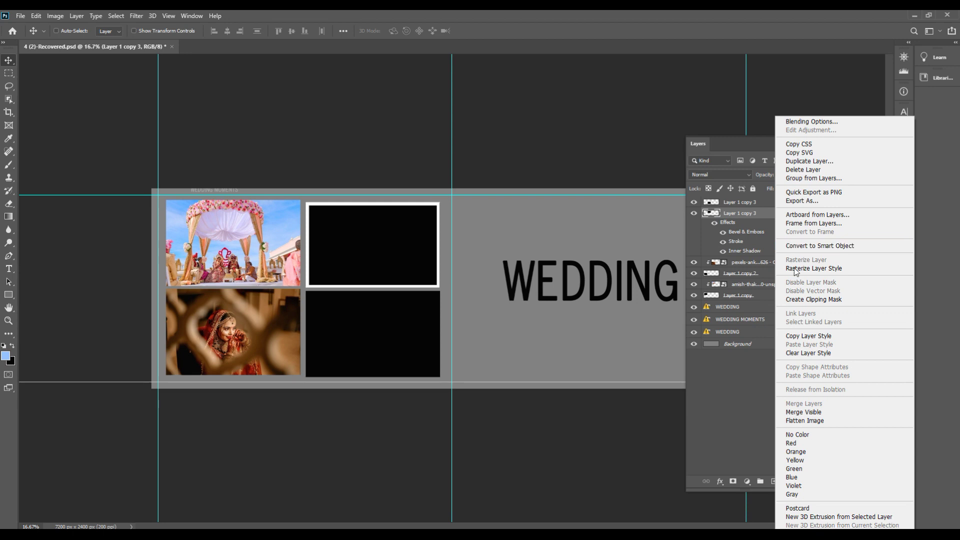
Step: Copy the frame's layer style and paste it onto the lower-right frame
left_click(829, 336)
right_click(259, 310)
left_click(342, 314)
right_click(342, 319)
left_click(370, 324)
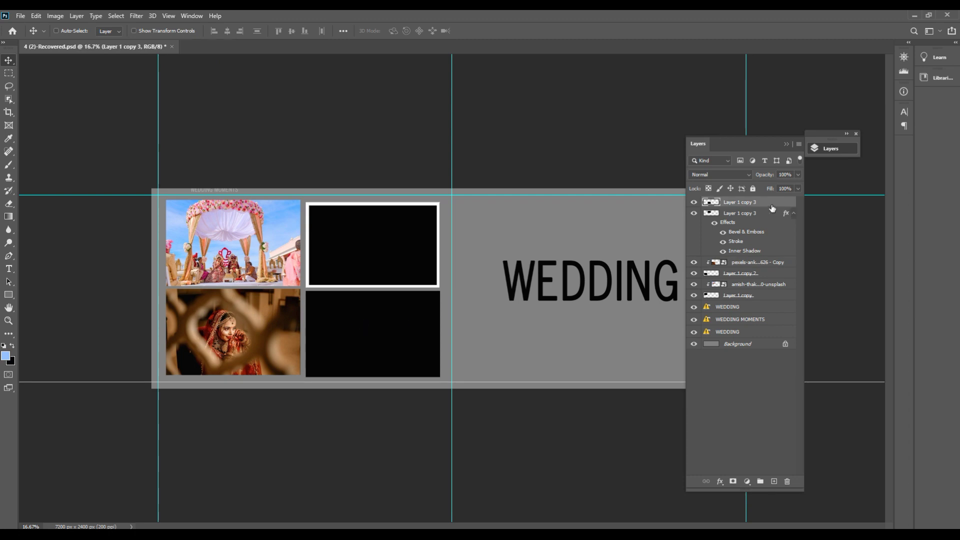
right_click(772, 209)
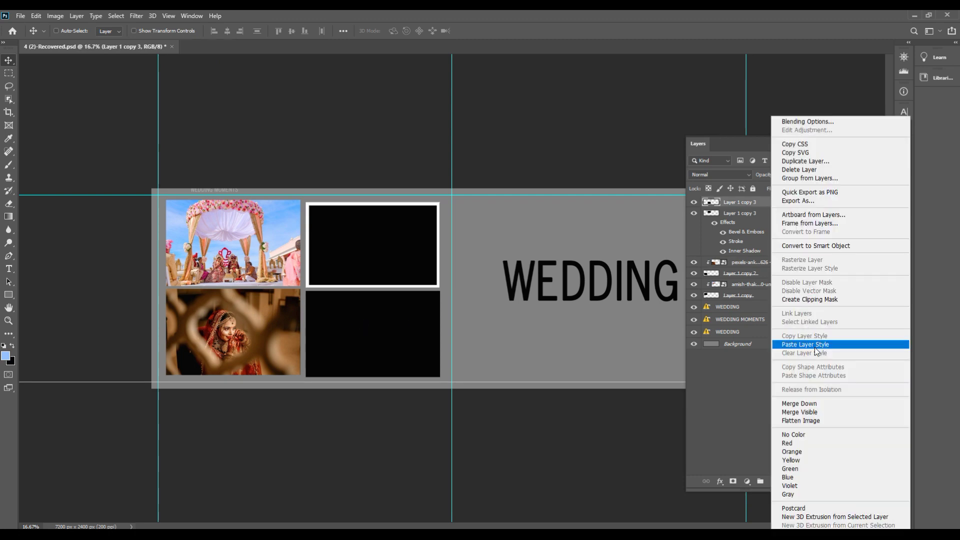
left_click(804, 344)
Step: Paste the same frame style onto the mandap photo layer
right_click(229, 220)
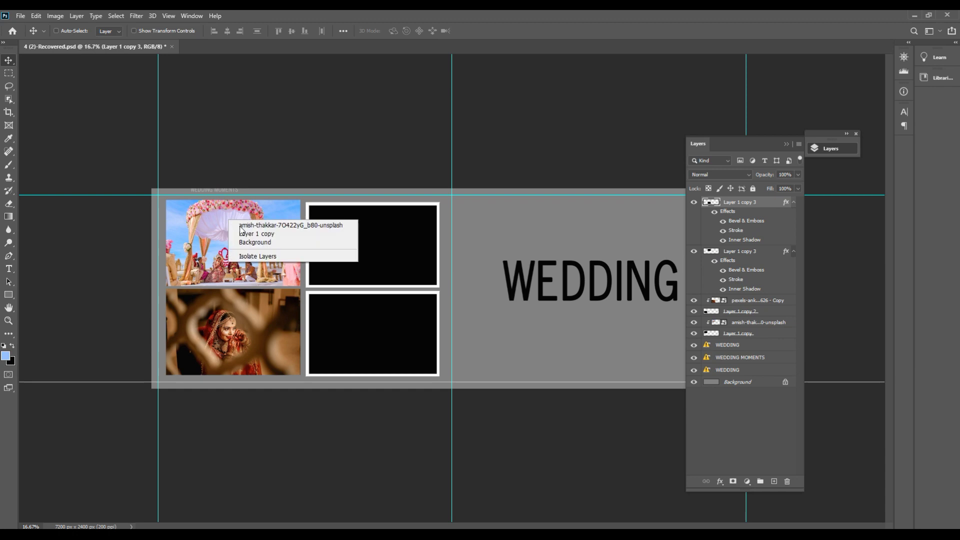
left_click(270, 225)
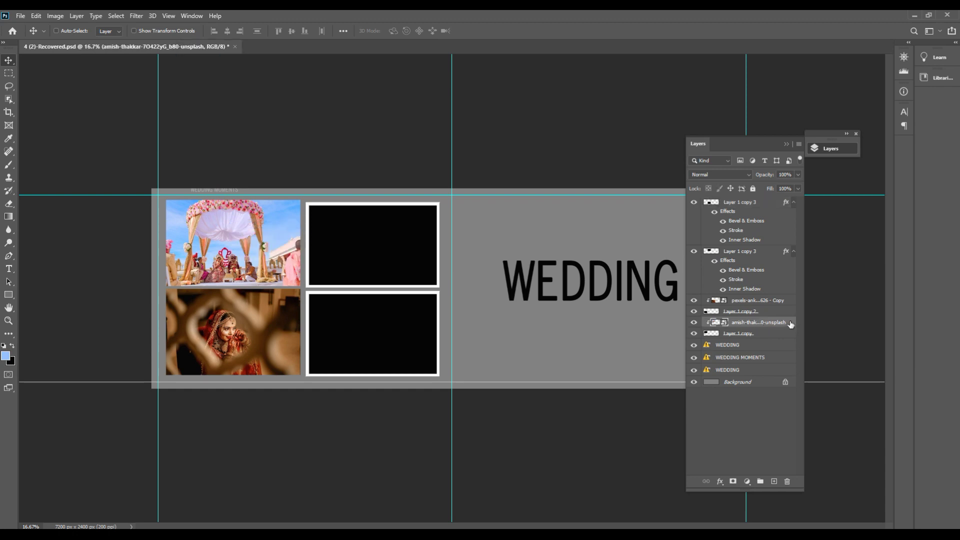
right_click(791, 324)
left_click(828, 367)
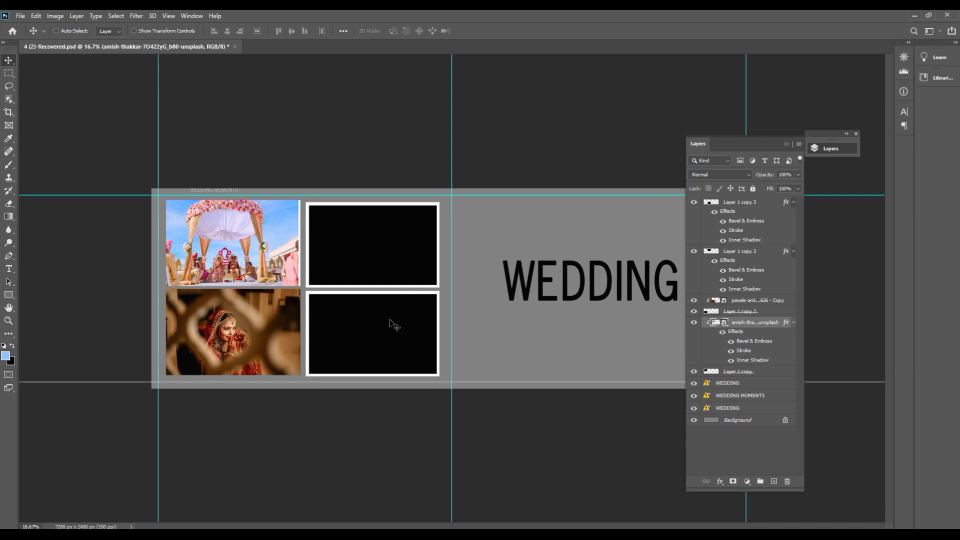
left_click(787, 144)
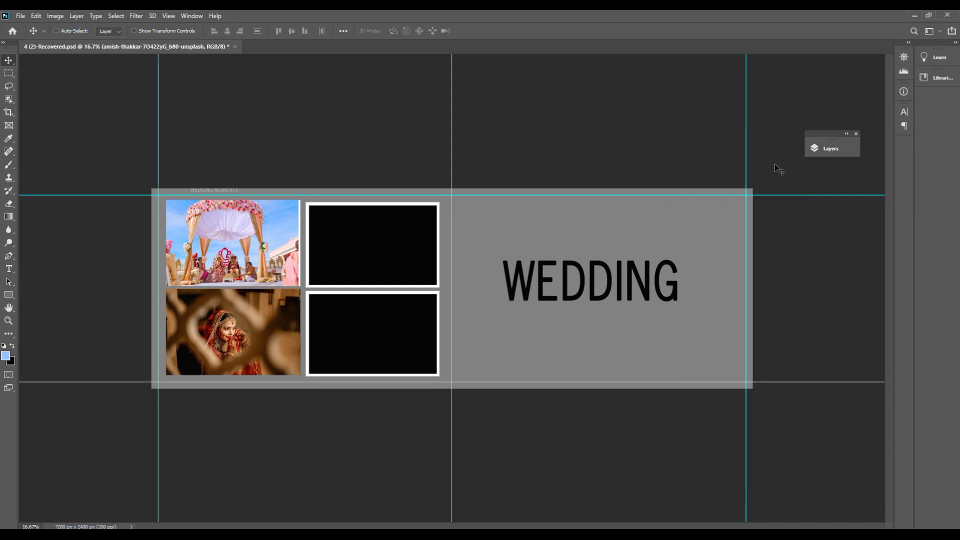
Step: Select the WEDDING title layer from the layers under the title
right_click(595, 273)
left_click(608, 277)
right_click(595, 272)
left_click(608, 276)
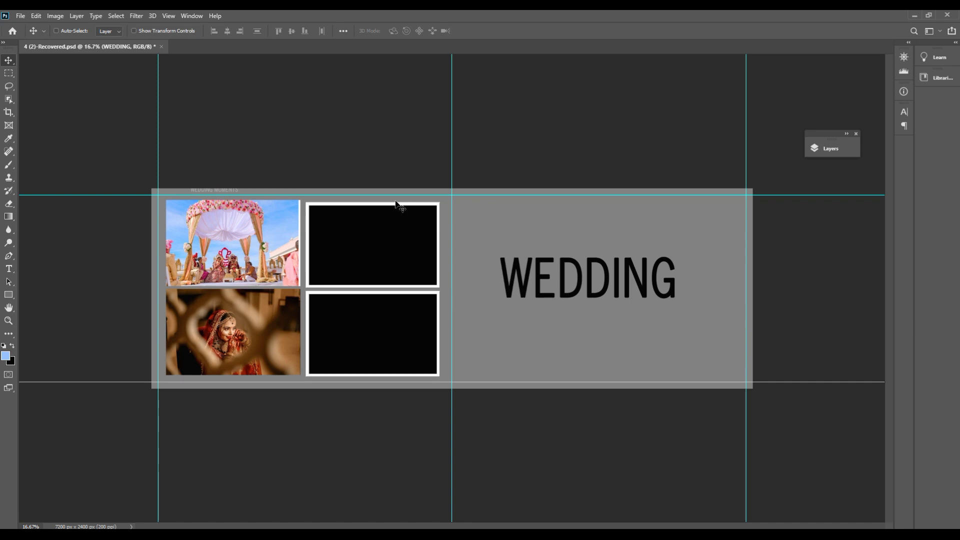
Step: Delete the mandap and bride photo layers and select the bottom-left frame layer
right_click(255, 250)
left_click(258, 251)
key("Delete")
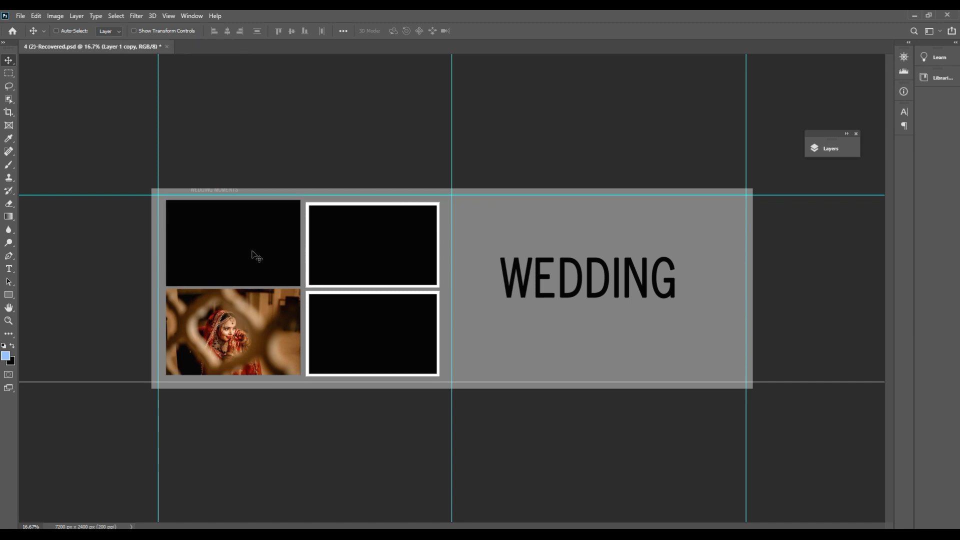
right_click(255, 309)
left_click(258, 314)
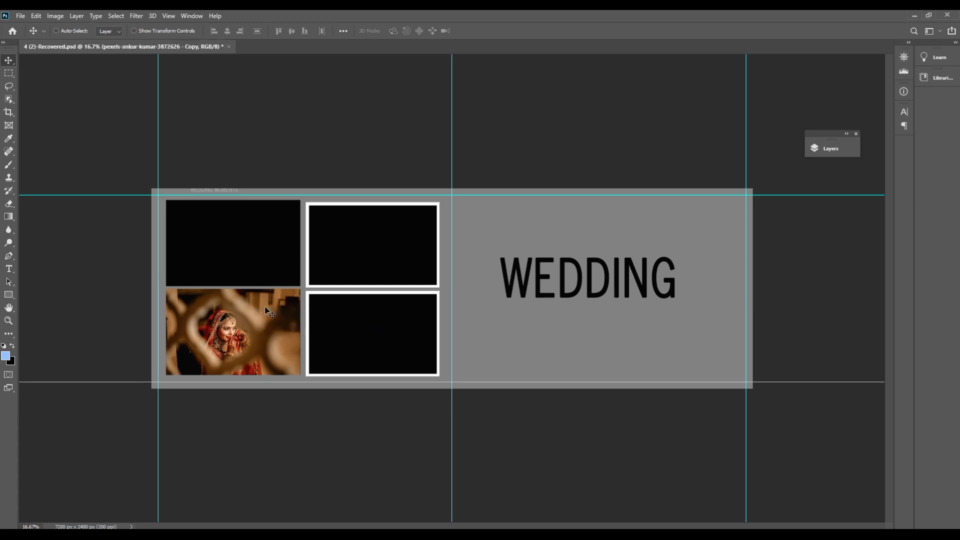
key("Delete")
right_click(269, 316)
left_click(268, 317)
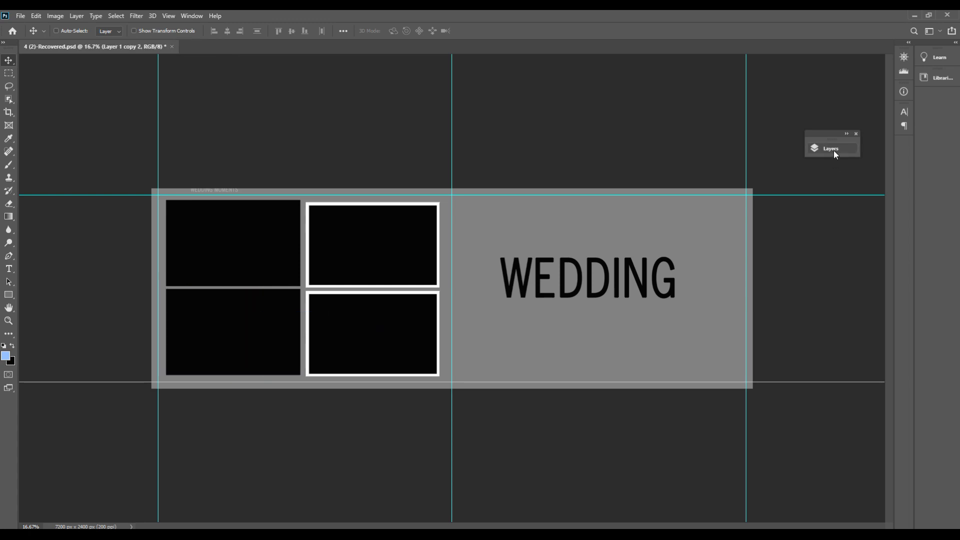
Step: Paste the copied white-stroke frame style onto the bottom-left and top-left frame layers
left_click(832, 150)
right_click(770, 302)
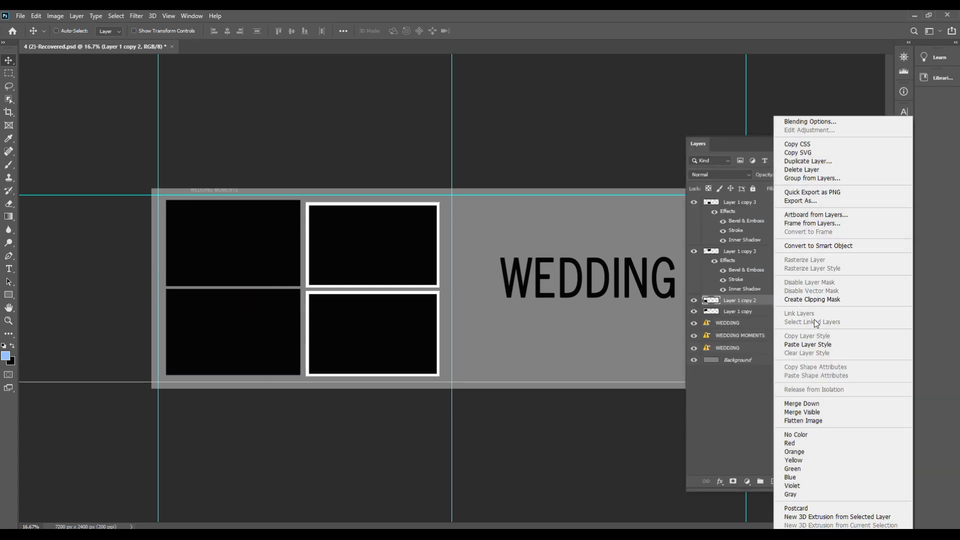
left_click(809, 344)
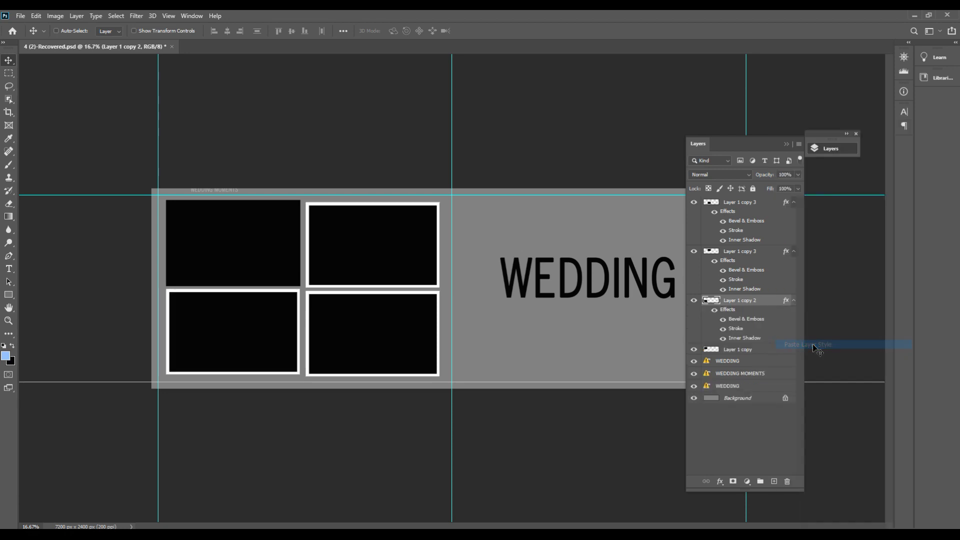
right_click(263, 254)
left_click(280, 251)
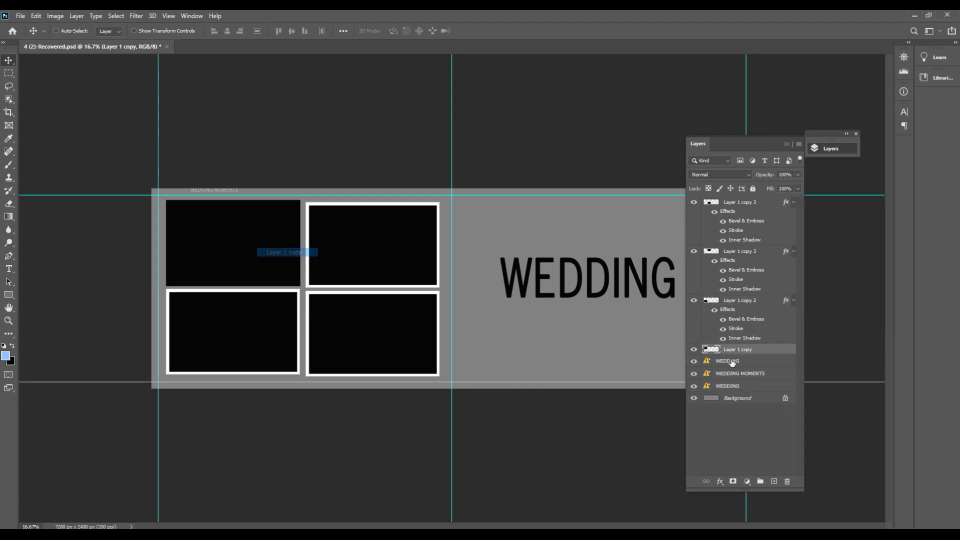
right_click(770, 350)
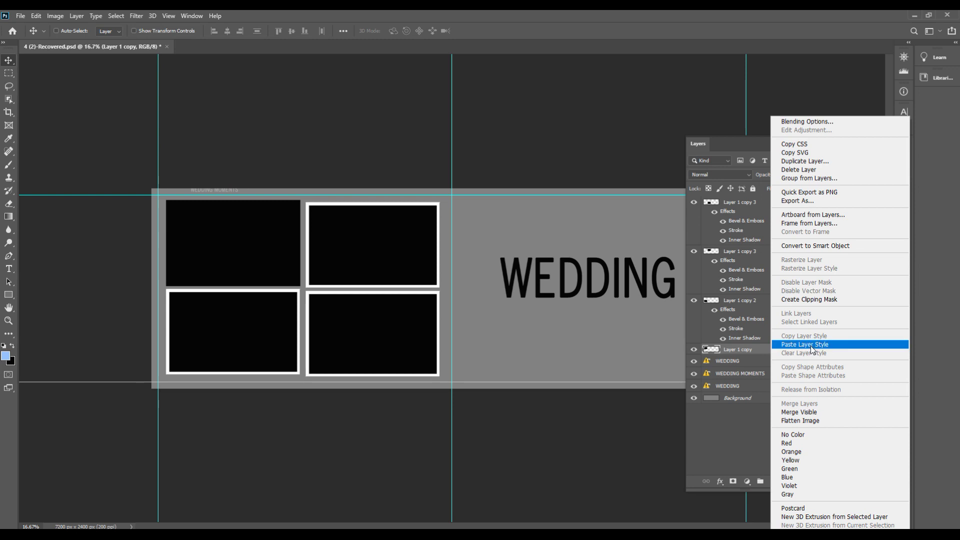
left_click(805, 345)
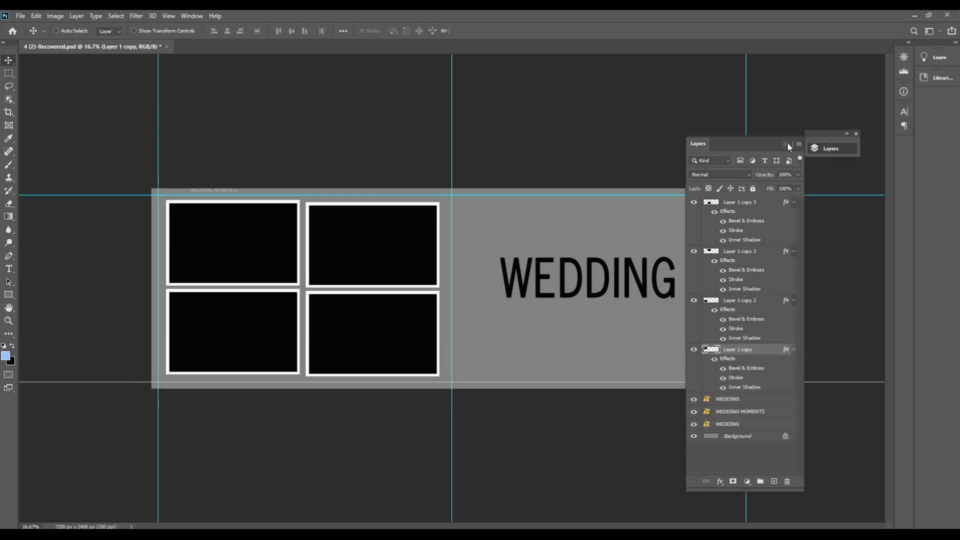
left_click(787, 145)
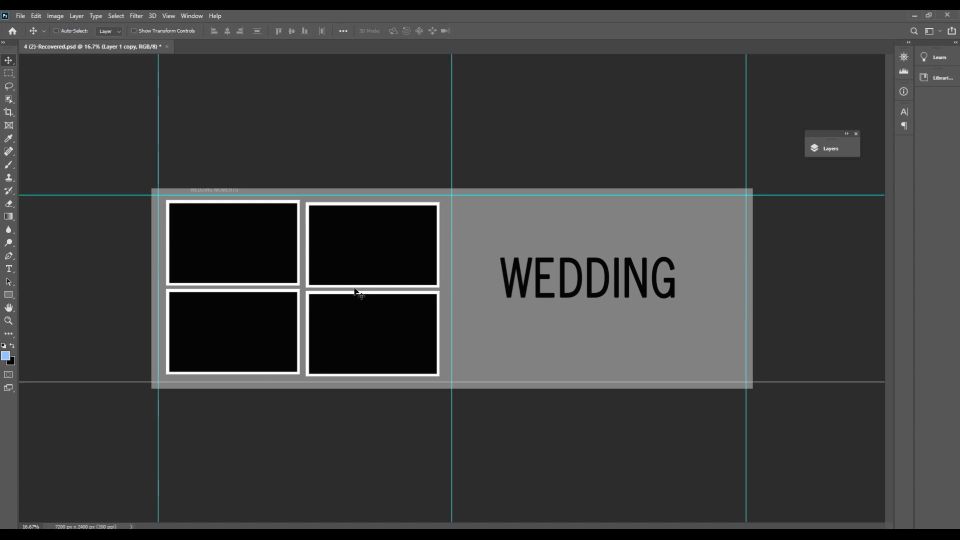
right_click(365, 241)
Step: Select the WEDDING layer and set the brush colour to red ff0000, undoing a trial dab
left_click(373, 247)
key("b")
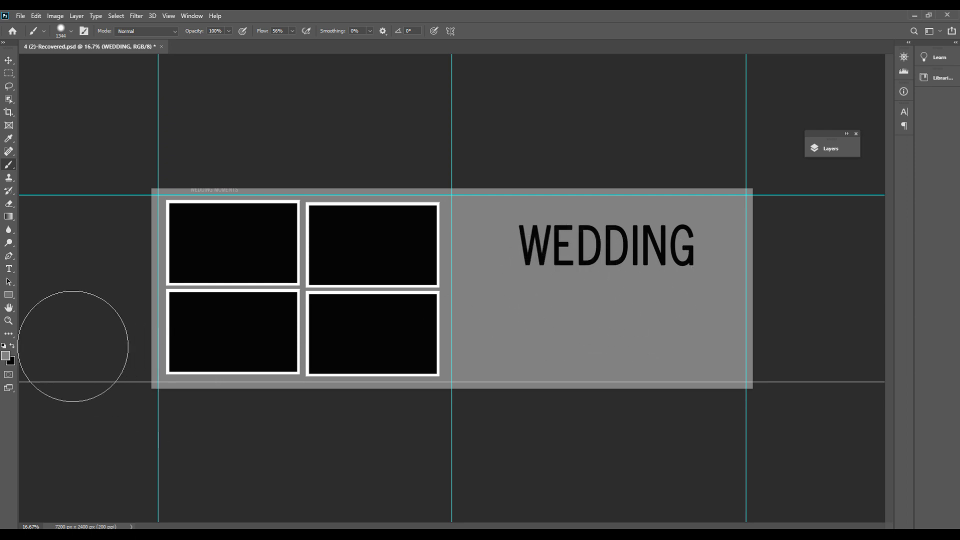
left_click(6, 356)
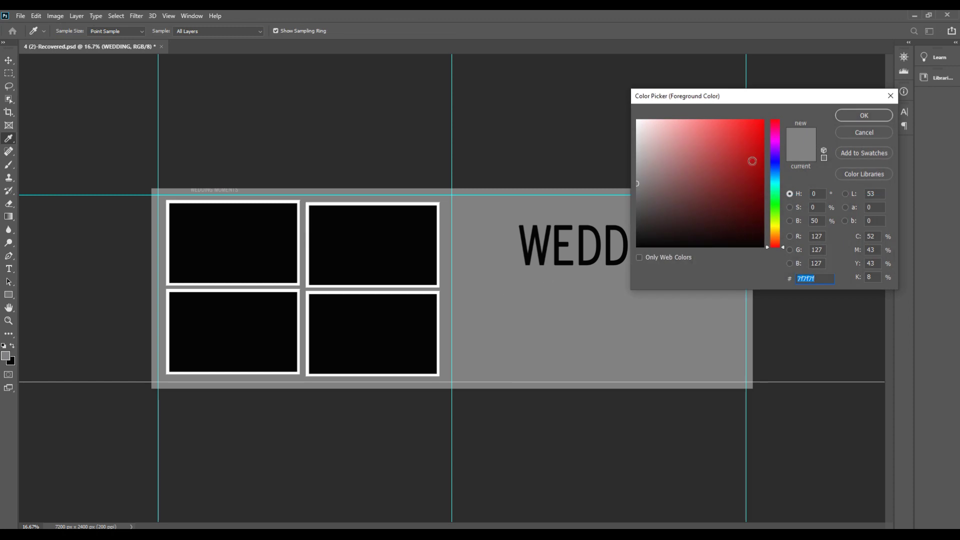
type("ff0000")
left_click(862, 117)
left_click(570, 262)
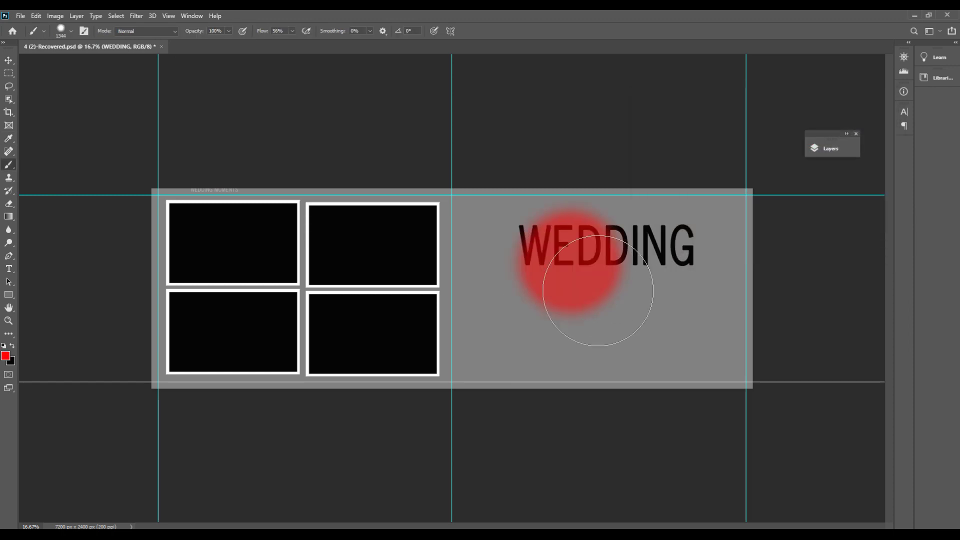
key("ctrl+z")
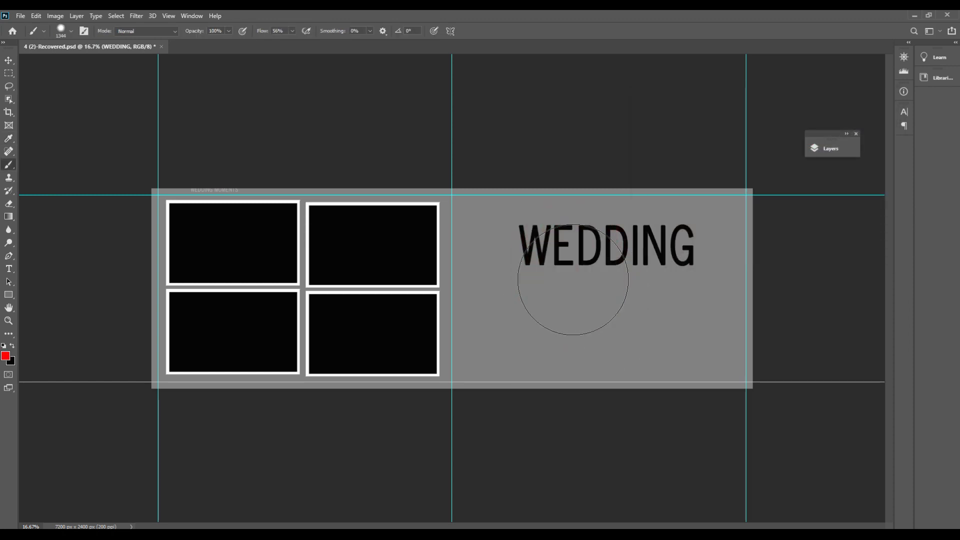
Step: Adjust the brush size and bring up its size and hardness settings
key("bracketright")
key("bracketright")
key("bracketright")
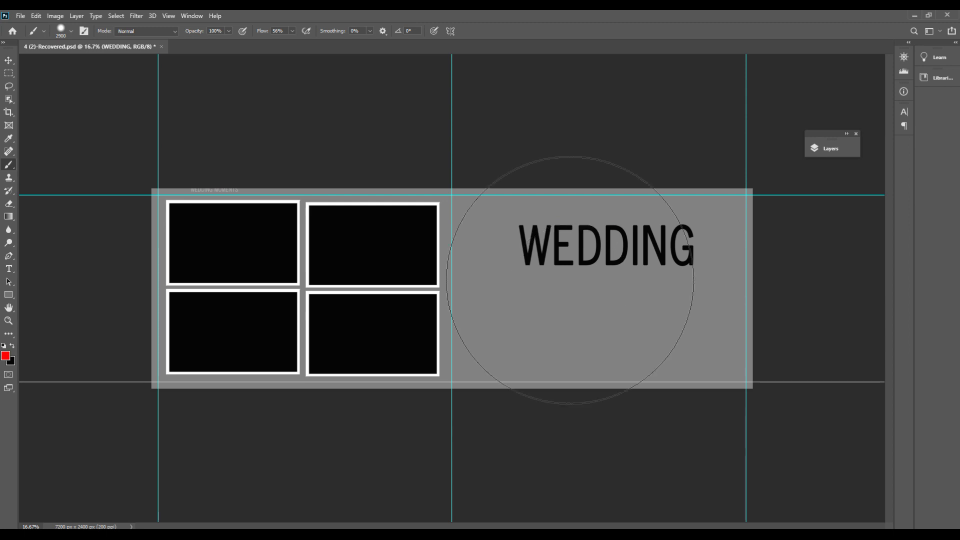
key("bracketleft")
key("bracketleft")
key("bracketleft")
key("bracketleft")
key("bracketleft")
key("bracketleft")
key("bracketleft")
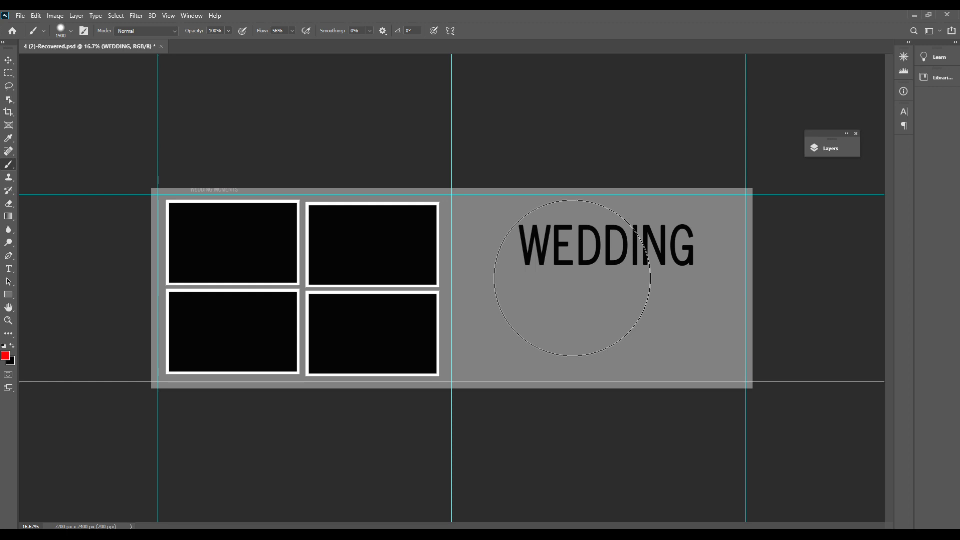
right_click(572, 279)
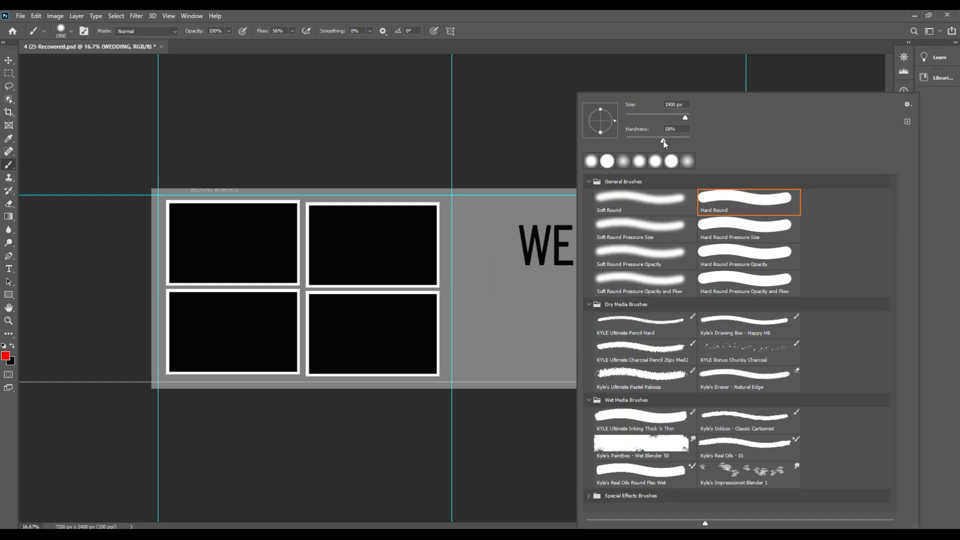
Step: Soften and resize the brush, then undo a trial red stroke over WEDDING
left_click_drag(630, 139, 623, 139)
left_click_drag(685, 117, 658, 115)
left_click(762, 65)
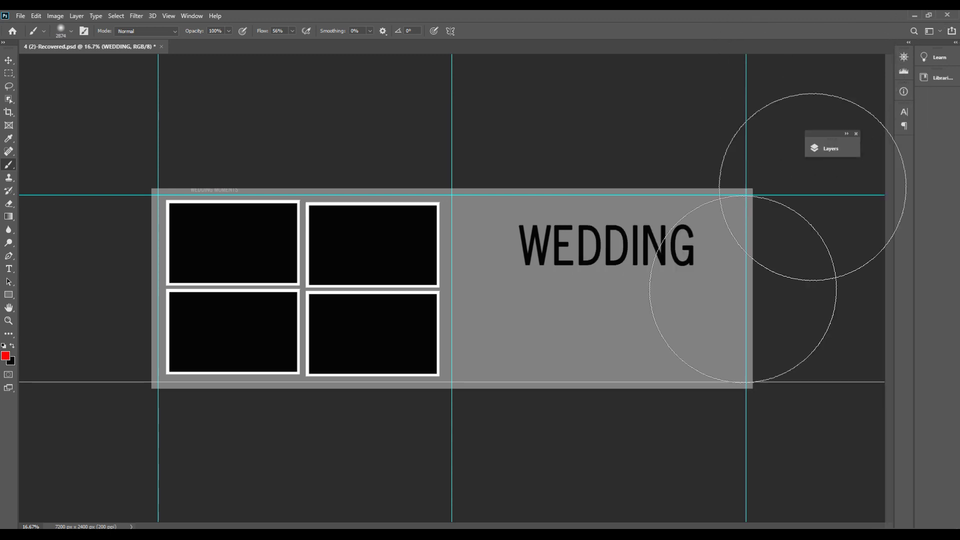
left_click_drag(595, 284, 584, 302)
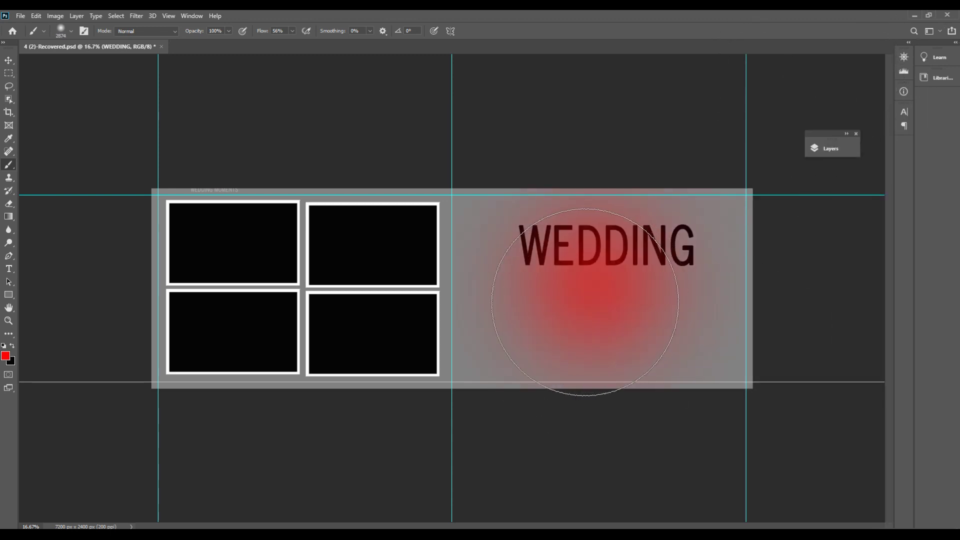
key("ctrl+z")
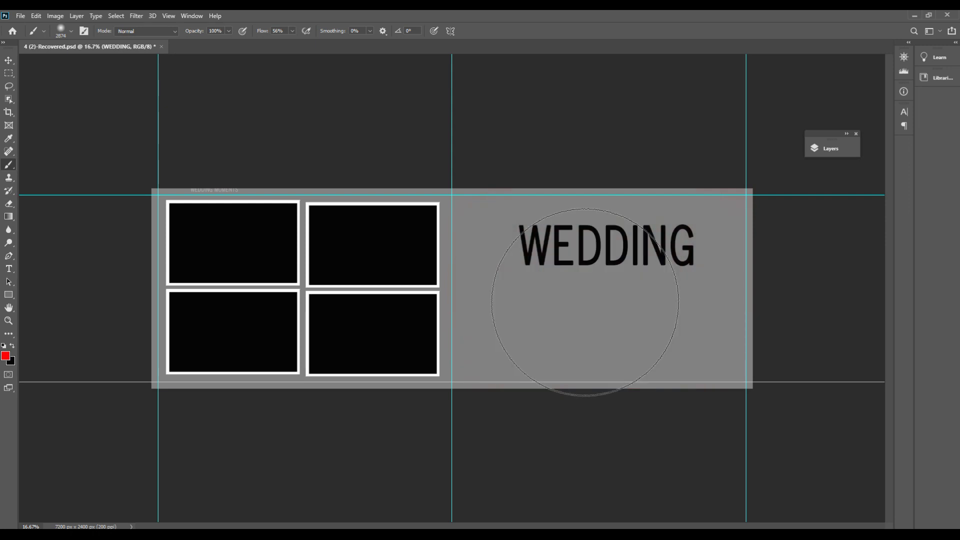
Step: Set the brush to about 2792 px with roughly 85% hardness, then return to the Move tool
right_click(586, 290, "alt")
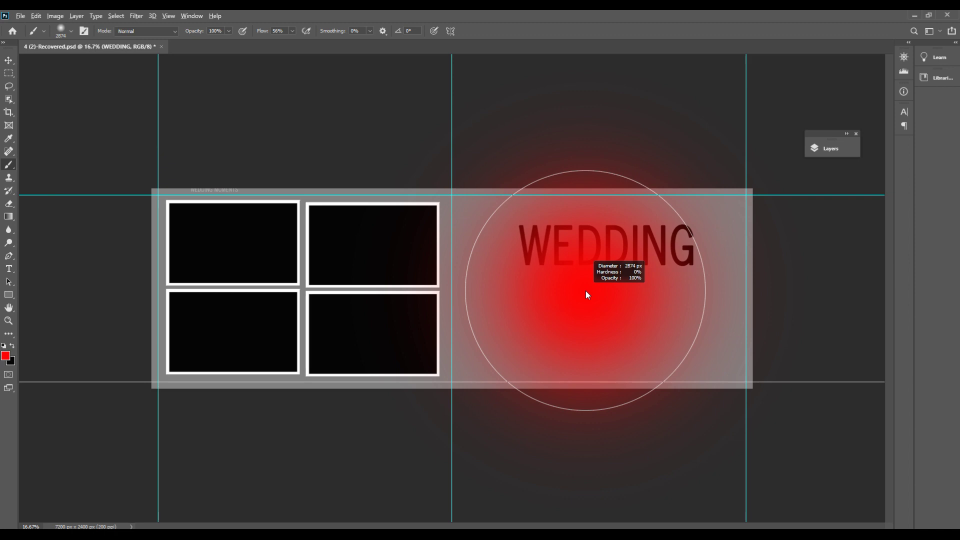
mouse_move(586, 291)
left_mouse_down()
mouse_move(650, 307)
mouse_move(515, 291)
mouse_move(594, 298)
left_mouse_up()
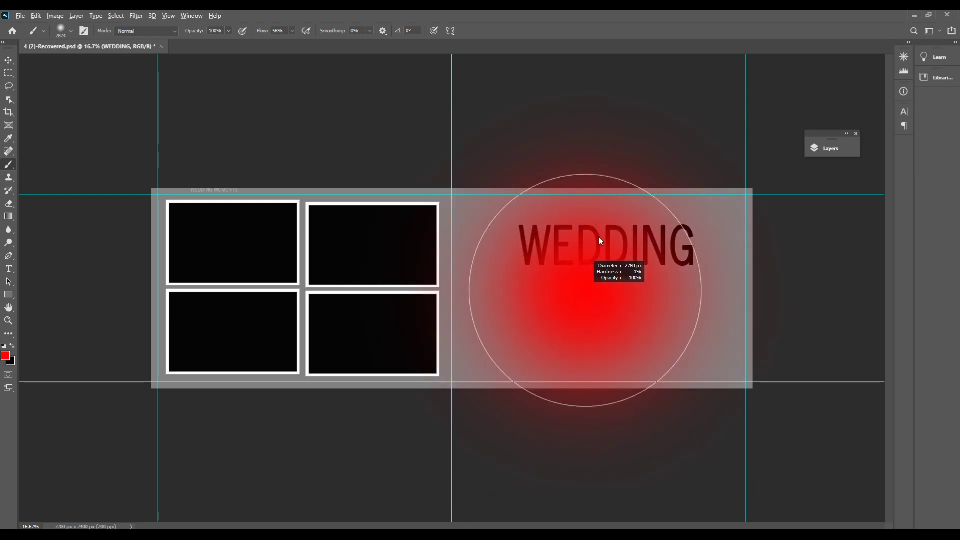
left_click_drag(600, 241, 610, 429)
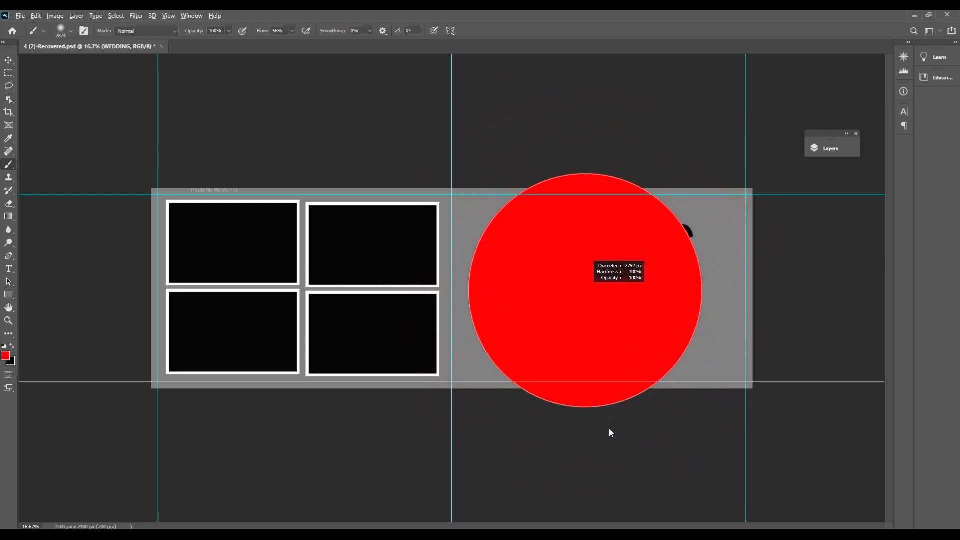
left_click_drag(609, 433, 624, 219)
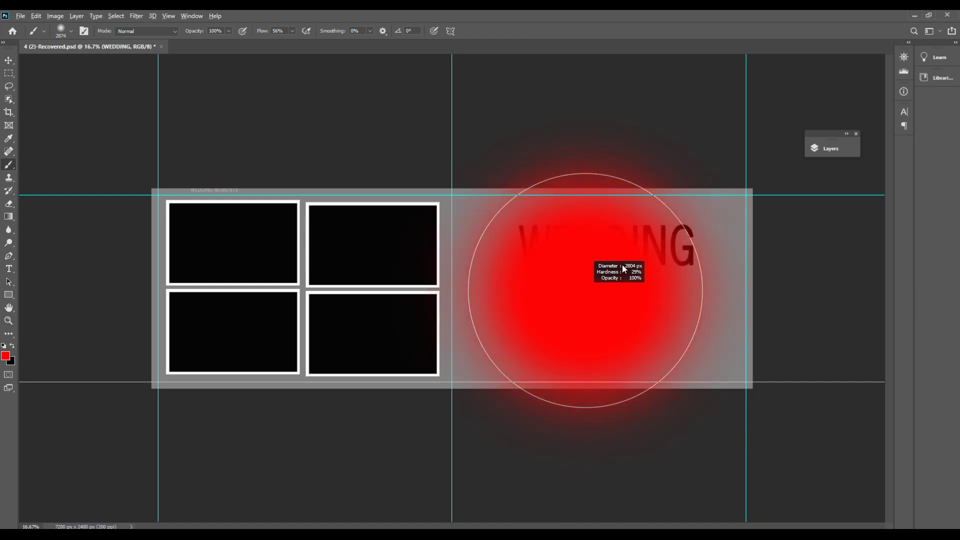
left_click_drag(622, 205, 614, 376)
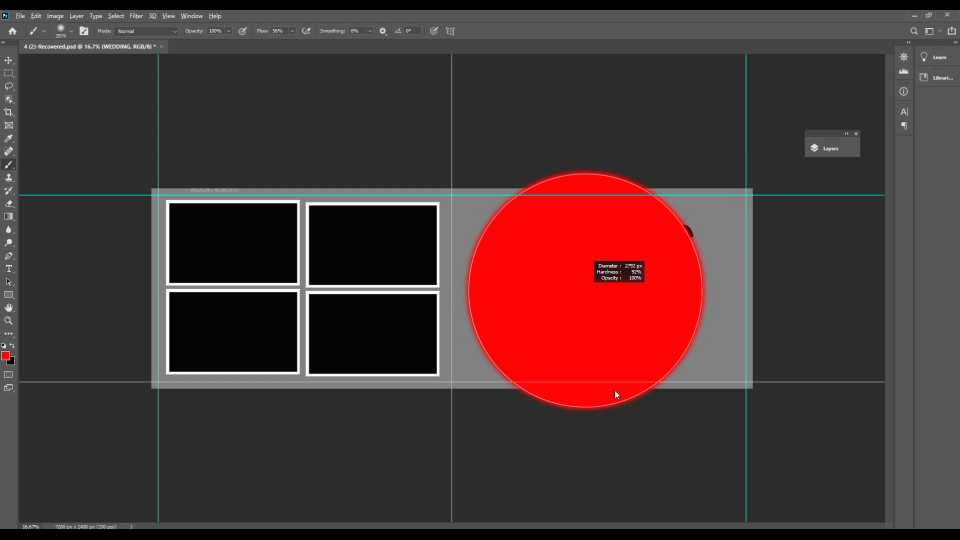
left_click_drag(614, 391, 614, 395)
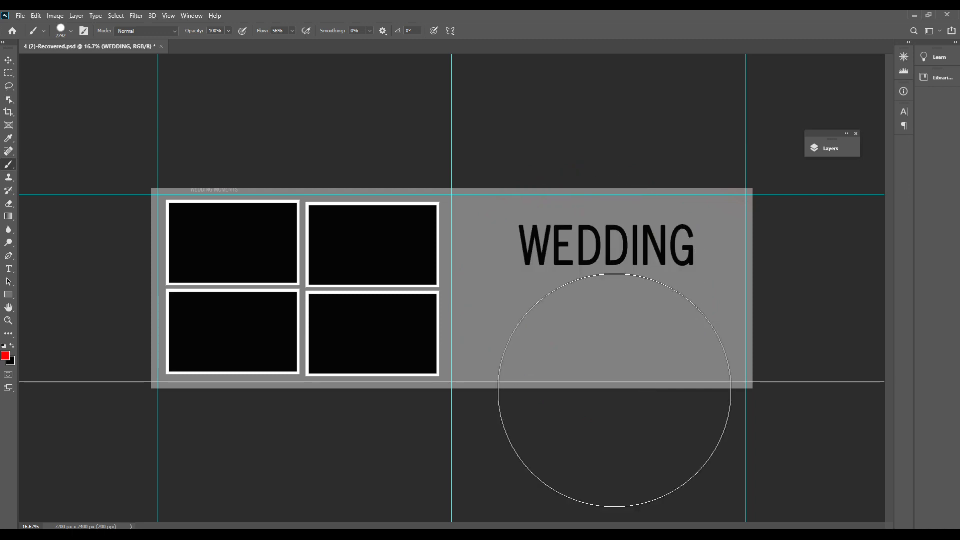
left_click(8, 60)
left_click(395, 257, "ctrl")
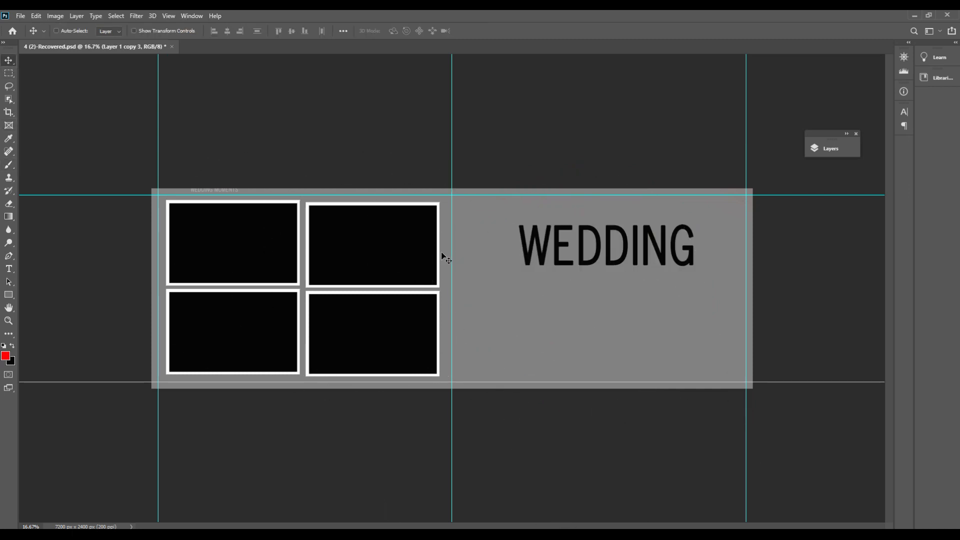
Step: Close the WEDDING spread, look over 4 (2).psd, and open the 5.psd album template
key("ctrl+w")
left_click(473, 208)
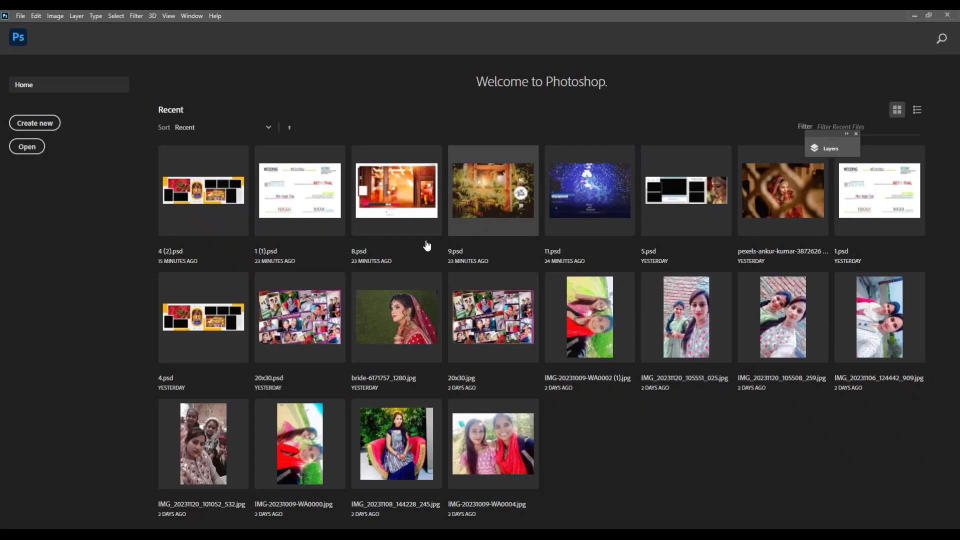
left_click(220, 200)
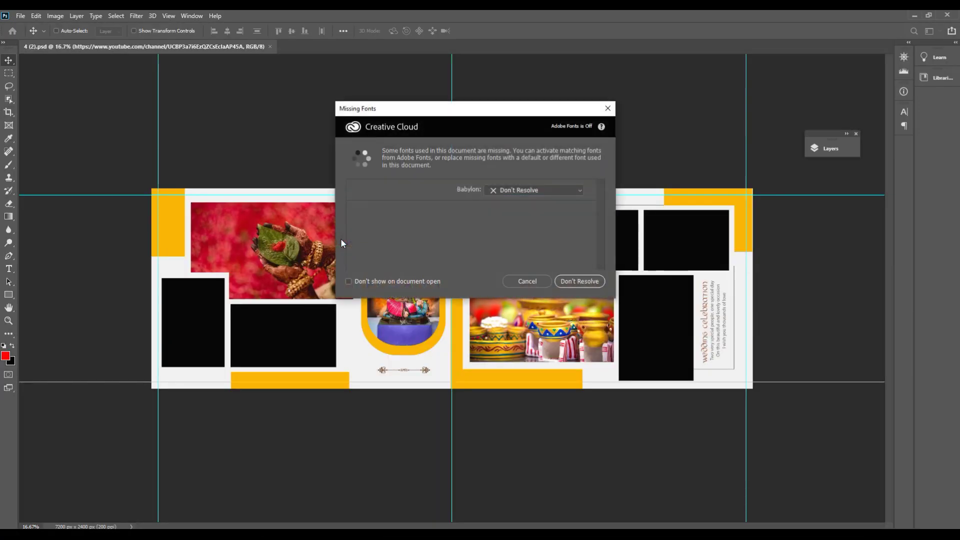
left_click(579, 281)
right_click(500, 236)
left_click(505, 241)
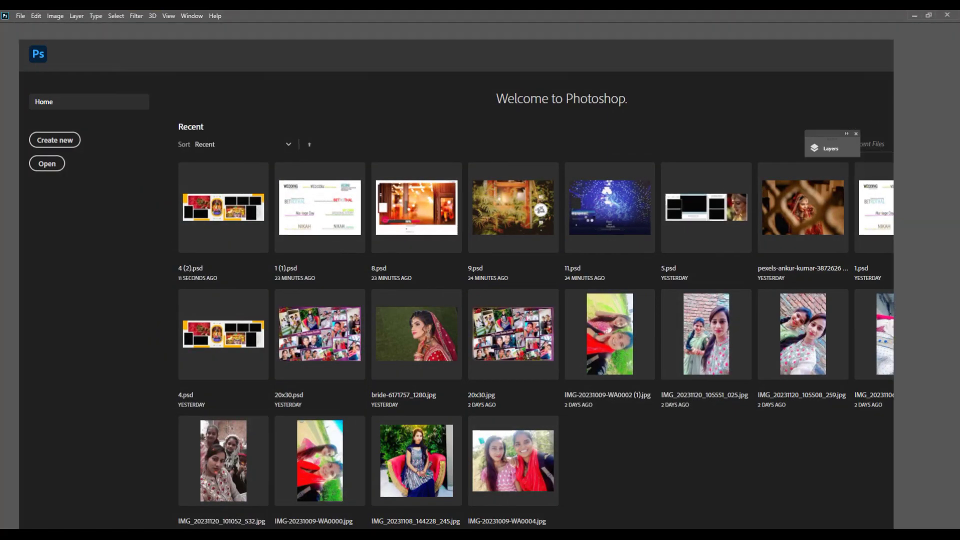
left_click(587, 279)
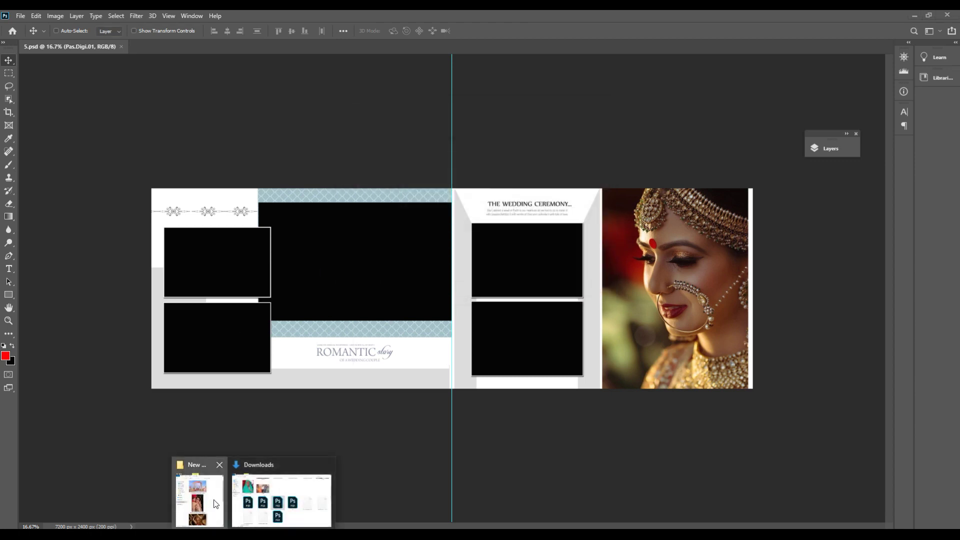
Step: Place the couple photo onto the middle frame, then undo it
left_click(215, 503)
left_click_drag(659, 309, 253, 265)
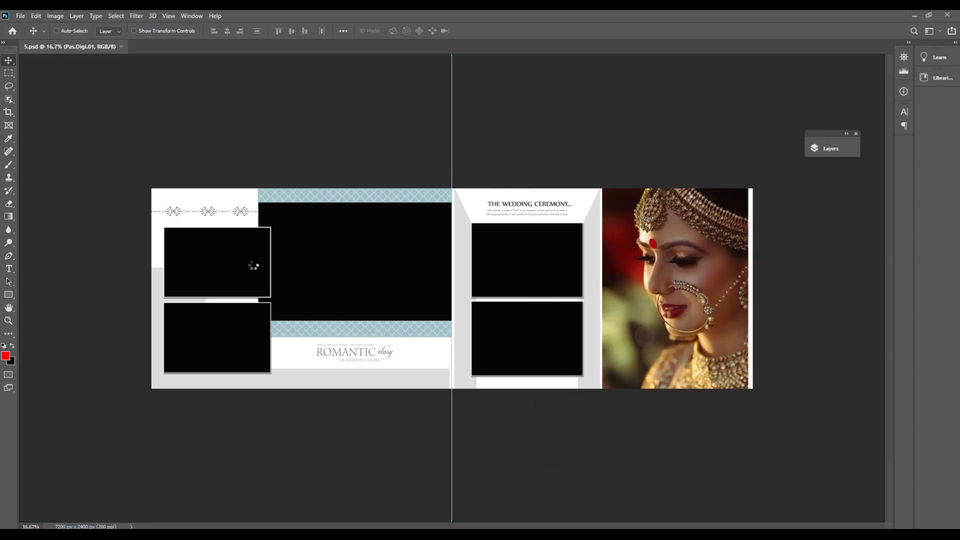
key("Return")
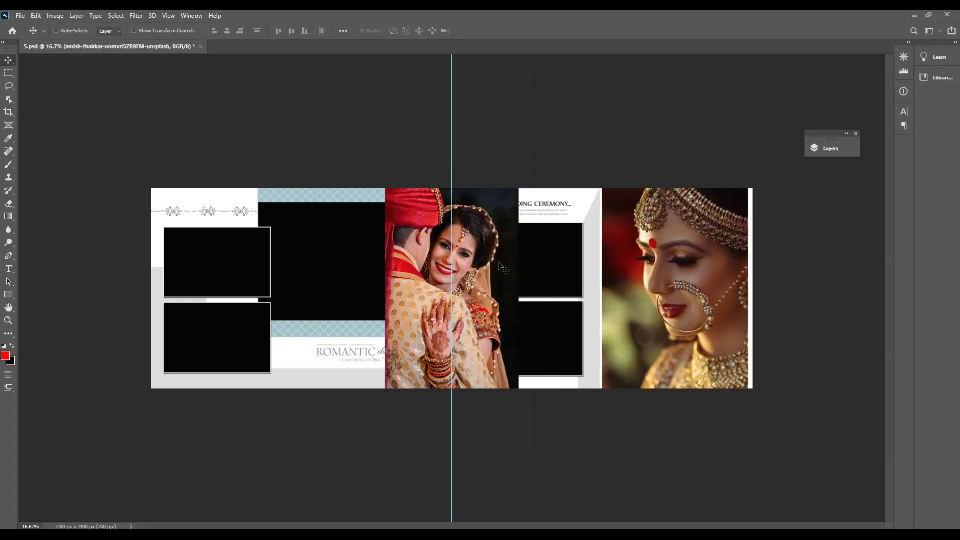
key("ctrl+z")
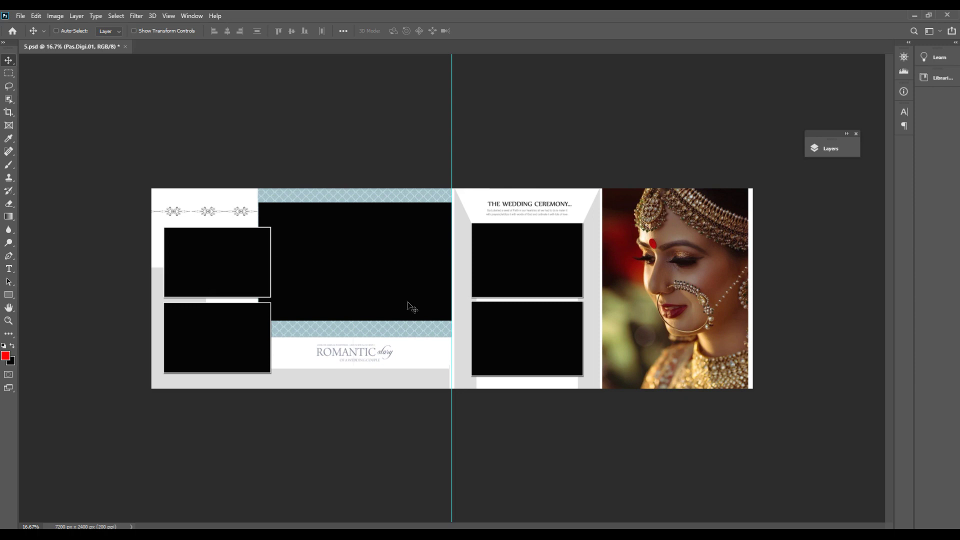
Step: Convert the Pas.Digi.01 layer into a photo frame, Frame 1
right_click(203, 253)
left_click(215, 256)
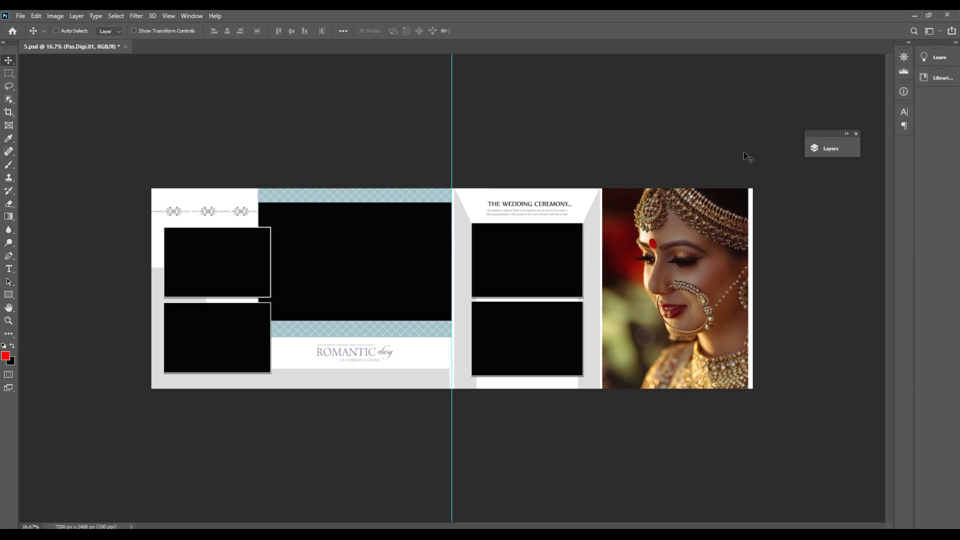
left_click(827, 148)
right_click(227, 259)
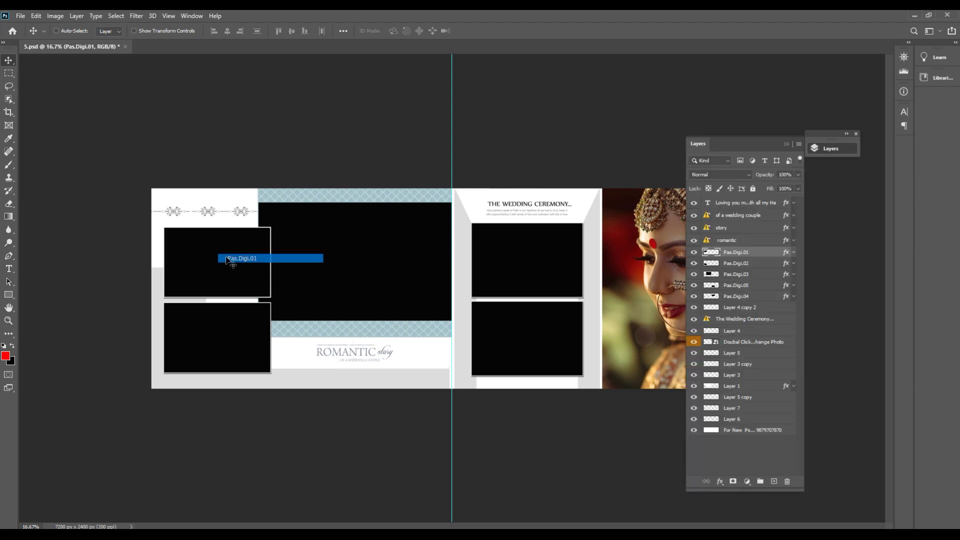
right_click(768, 256)
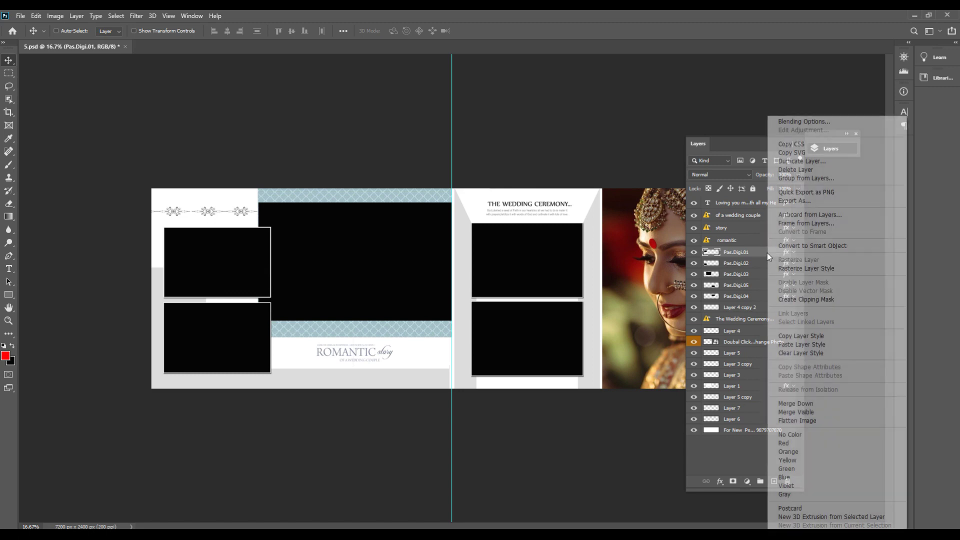
left_click(803, 223)
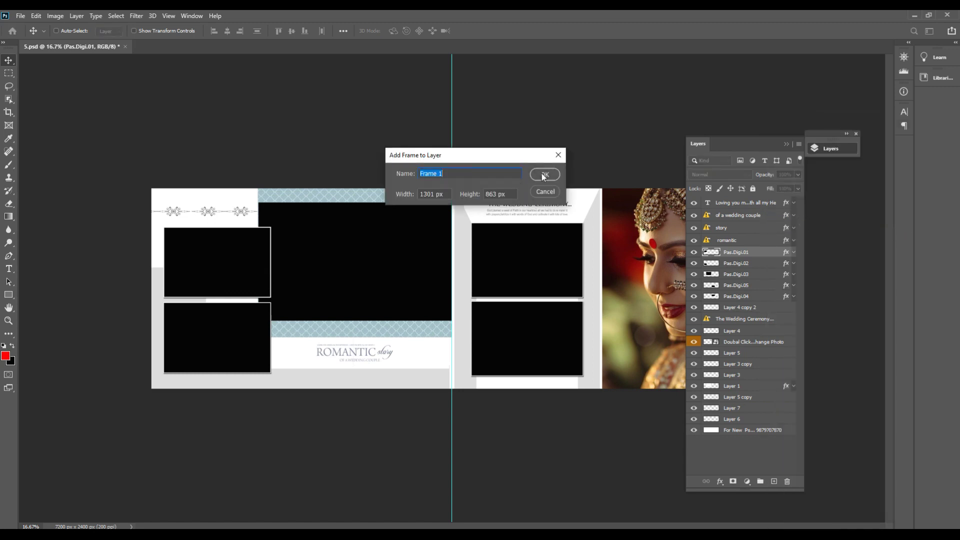
left_click(543, 174)
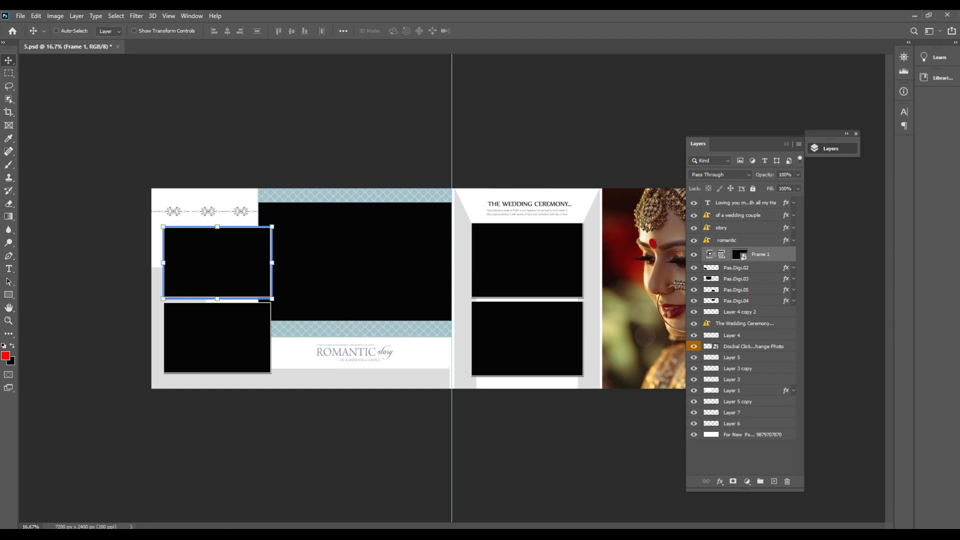
Step: Fill Frame 1 with the canopy ceremony photo and create a new empty Layer 8
left_click(250, 515)
mouse_move(703, 187)
left_mouse_down()
mouse_move(254, 318)
mouse_move(232, 269)
left_mouse_up()
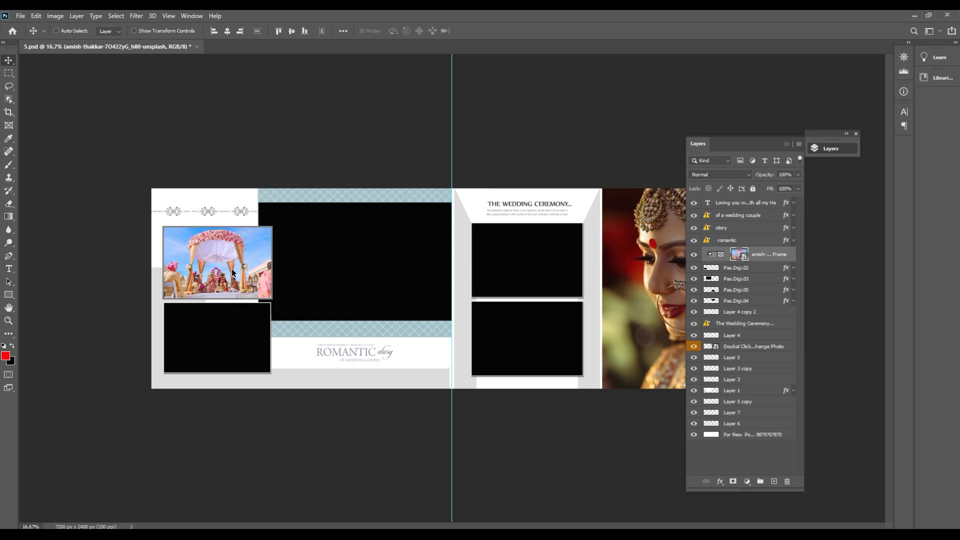
left_click(785, 144)
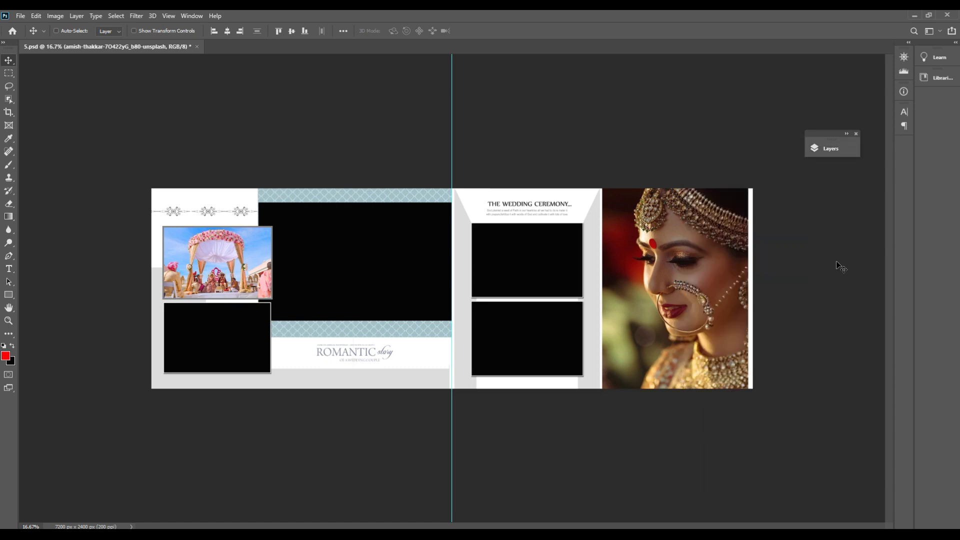
key("ctrl+shift+n")
key("Return")
Step: Fill Layer 8 with black and draw a portrait frame on the right page
key("ctrl+BackSpace")
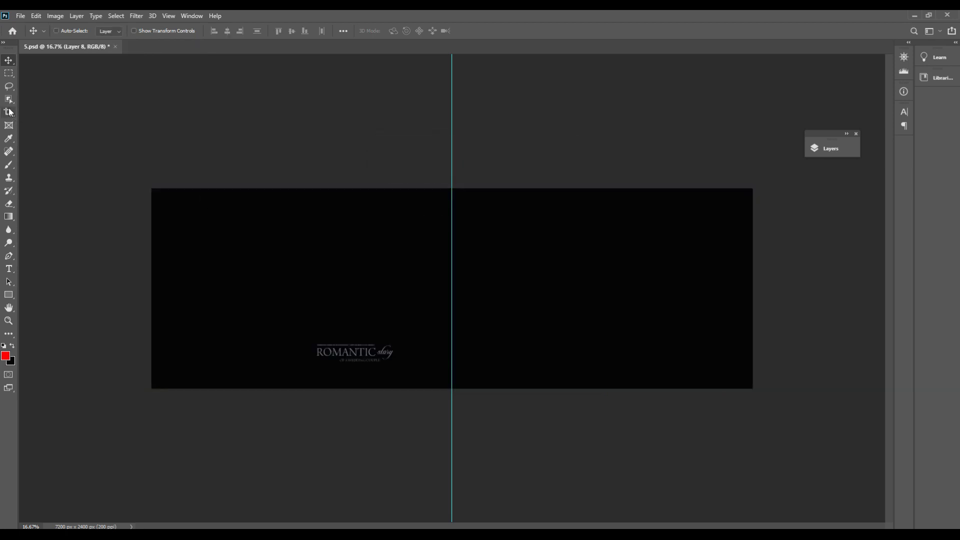
left_click(9, 127)
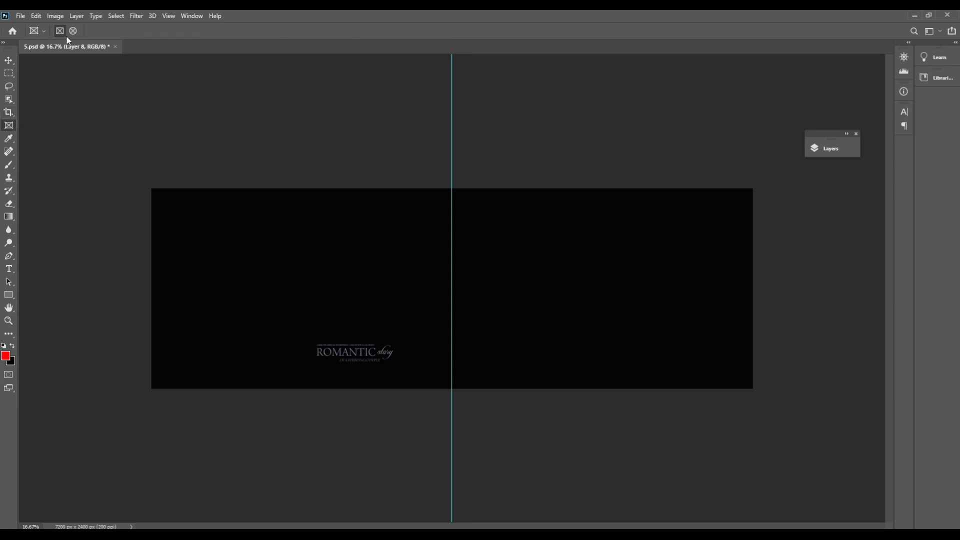
left_click(468, 209)
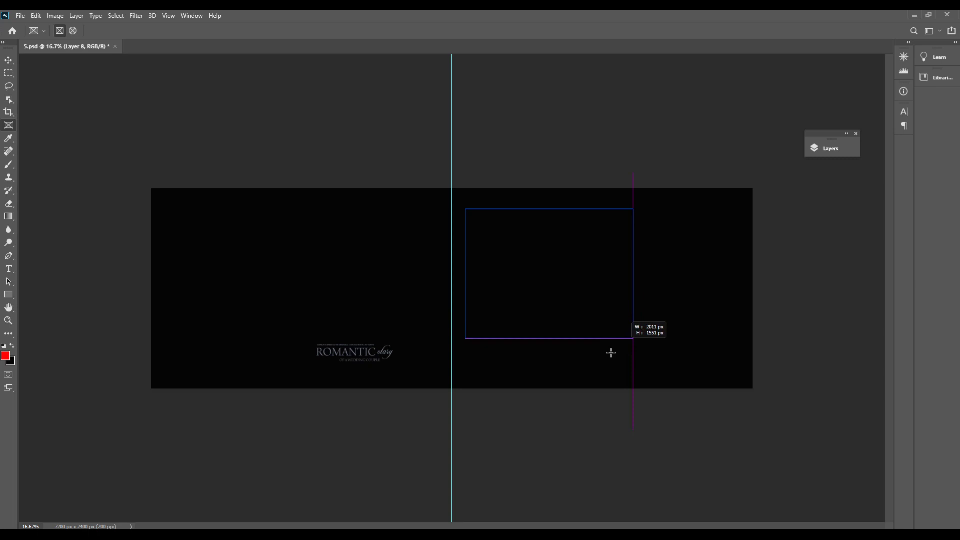
left_click_drag(548, 266, 566, 354)
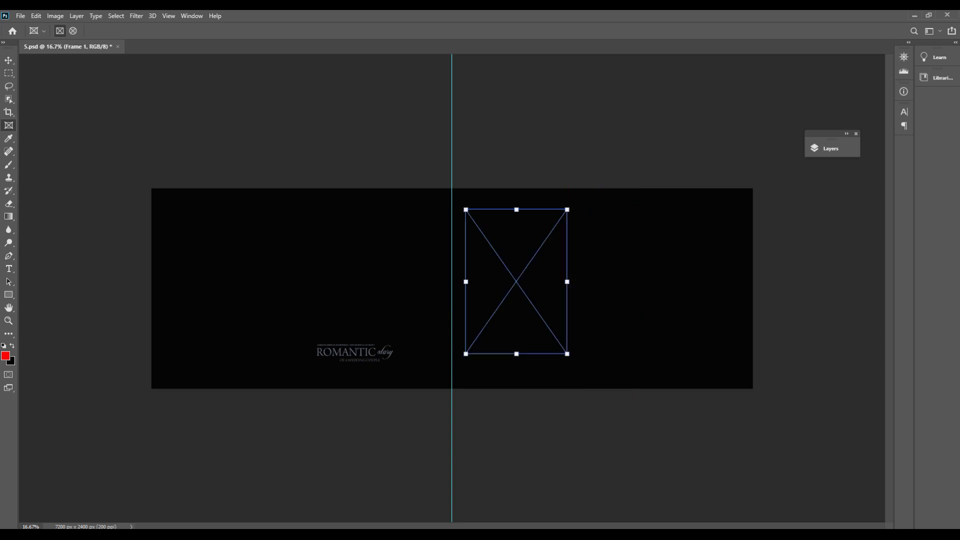
Step: Drop the couple photo from the photos folder into the new right-page frame
left_click(275, 497)
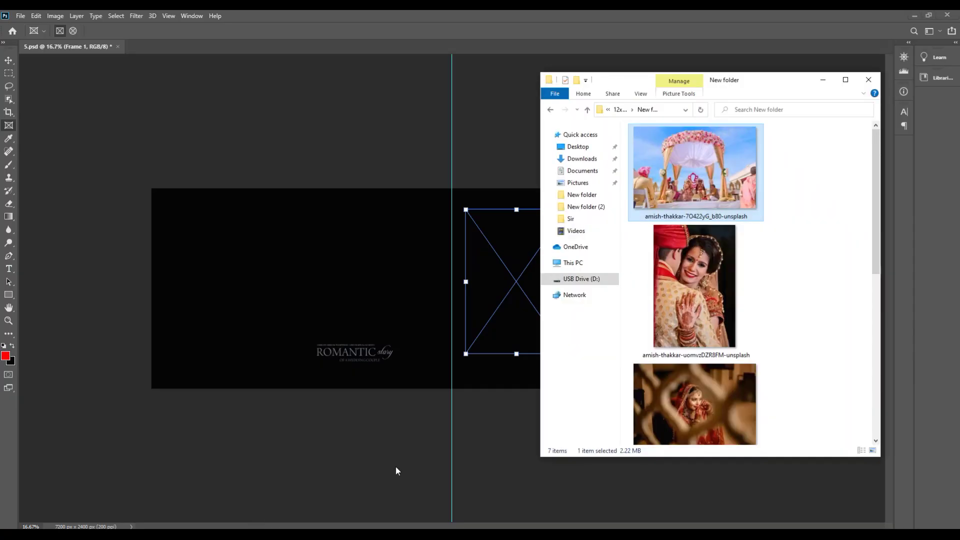
left_click_drag(697, 283, 500, 283)
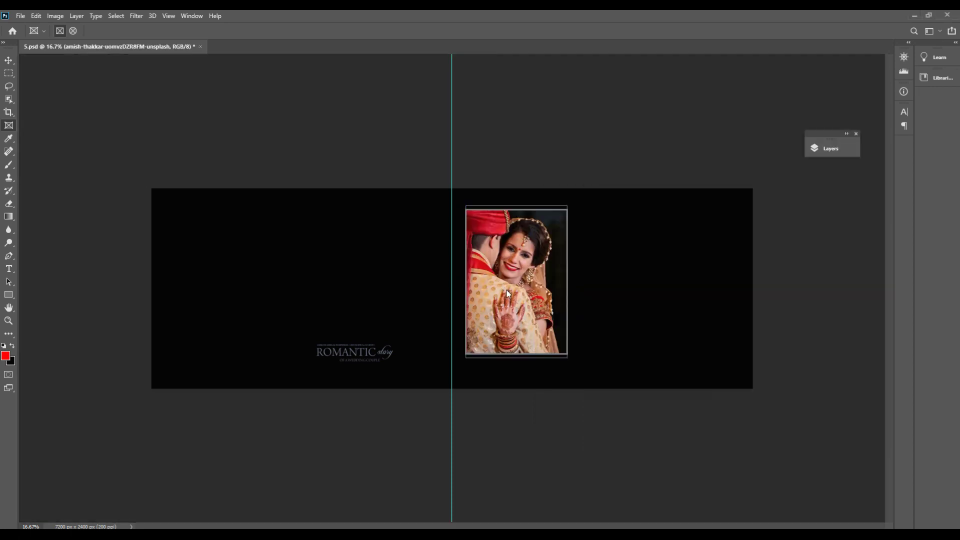
left_click(830, 148)
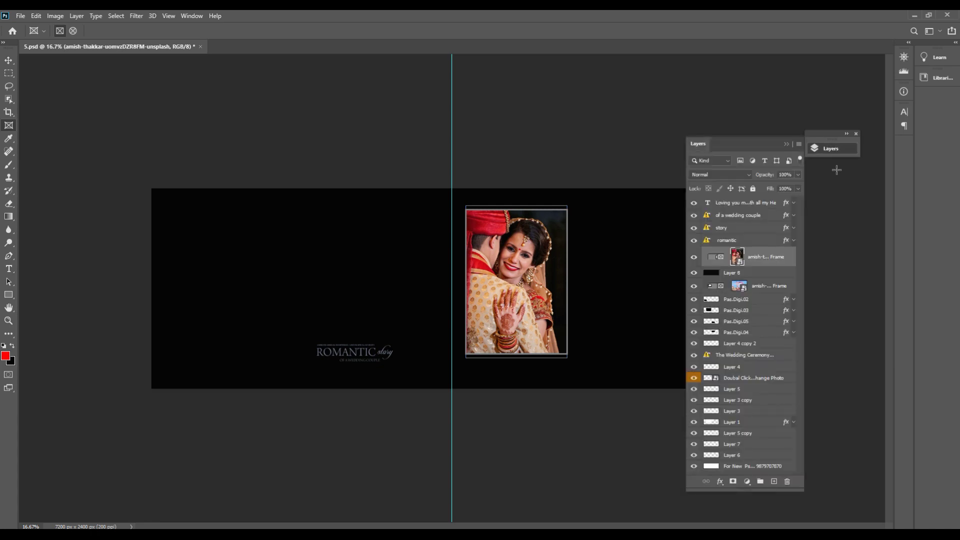
left_click(785, 144)
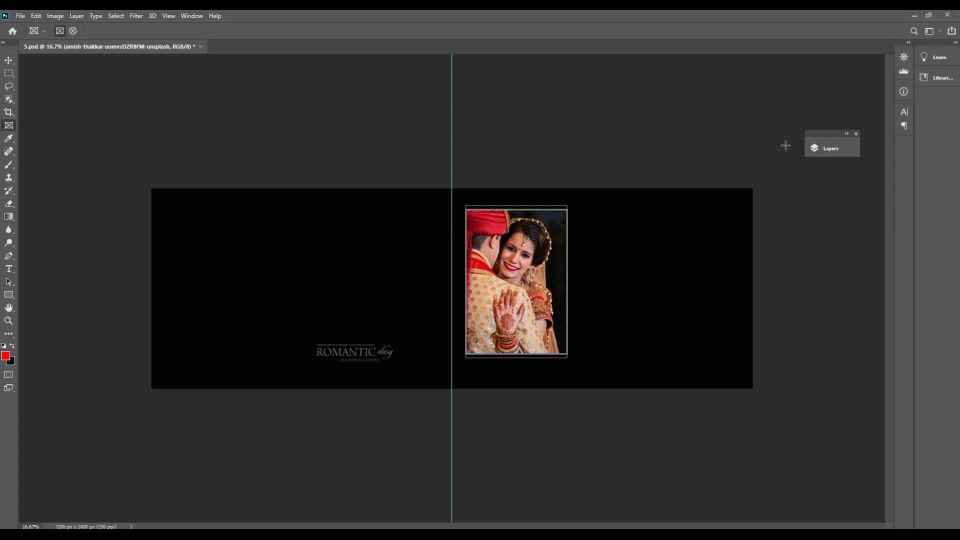